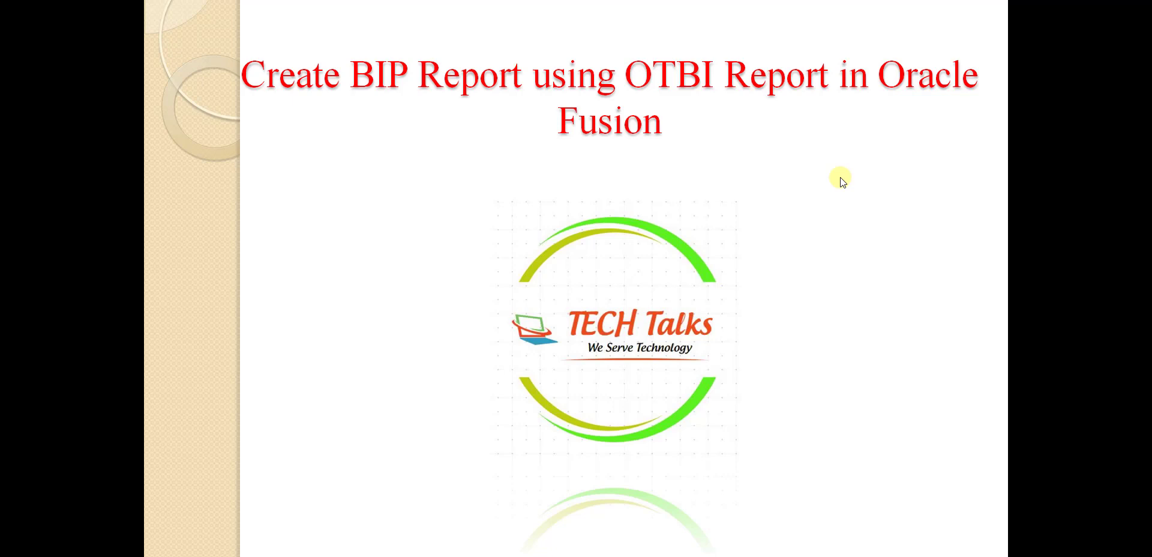
# Step: Leave the 'Create BIP Report using OTBI Report in Oracle Fusion' title slide for the Fusion home page
pyautogui.hotkey('alt', 'Tab')
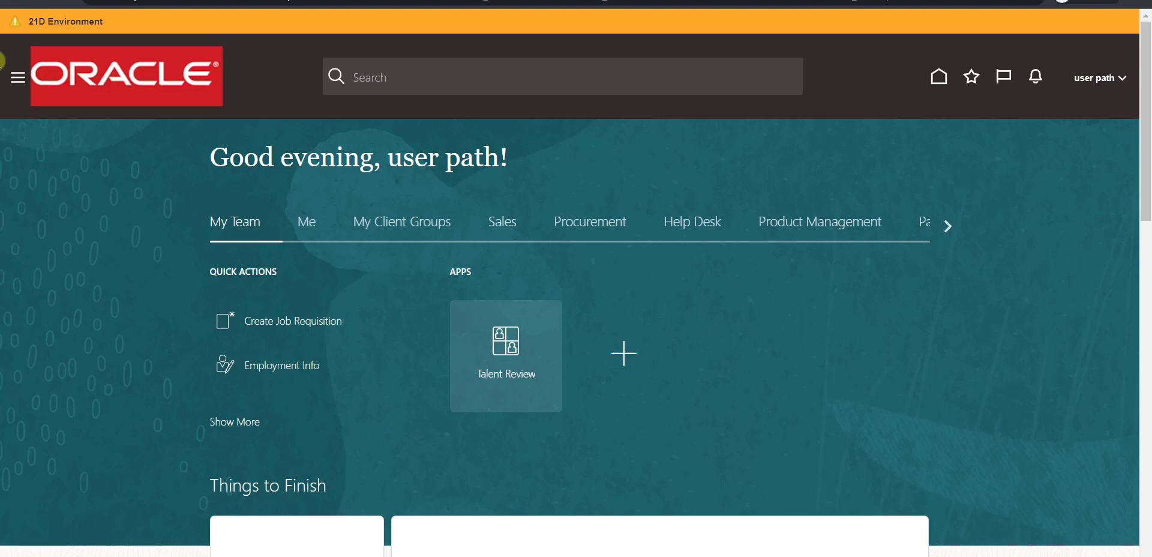
# Step: Open Reports and Analytics from the Navigator's Tools and browse the catalog's Shared Folders
pyautogui.click(18, 80)
pyautogui.scroll(-10, 142, 398)
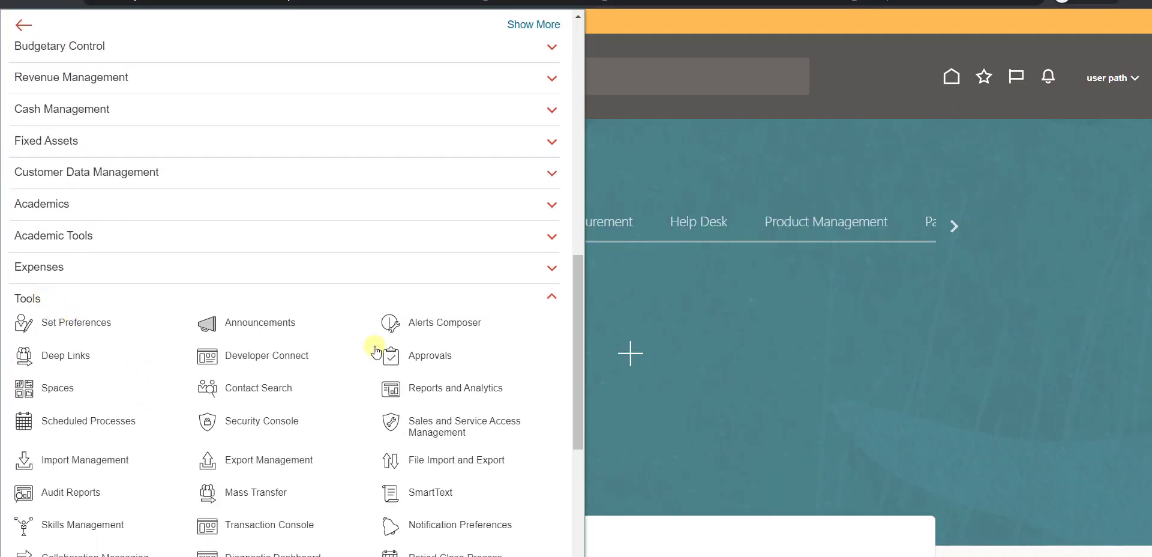
pyautogui.click(438, 389)
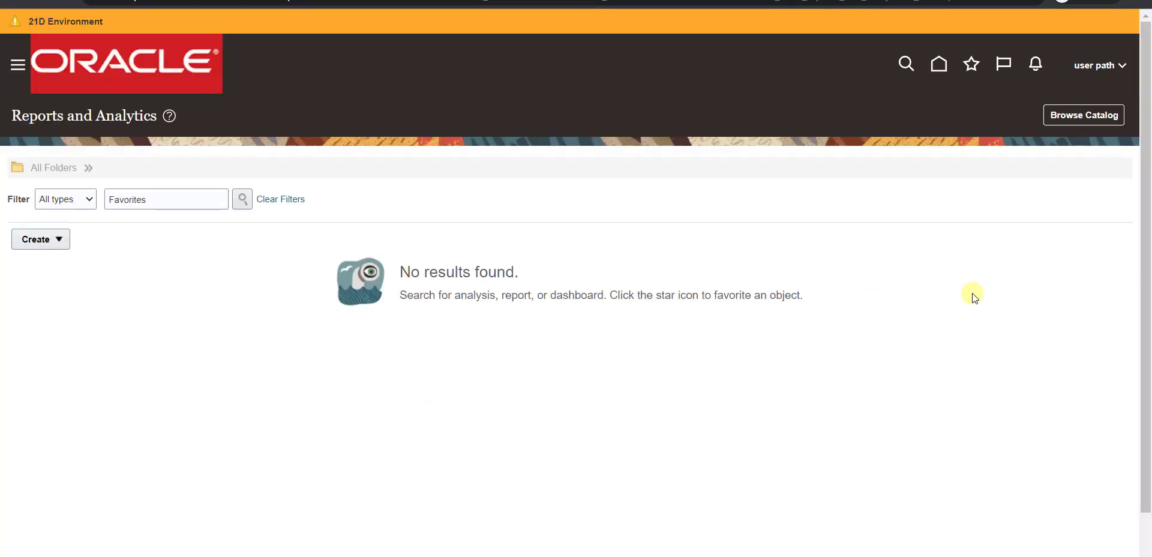
pyautogui.click(1074, 117)
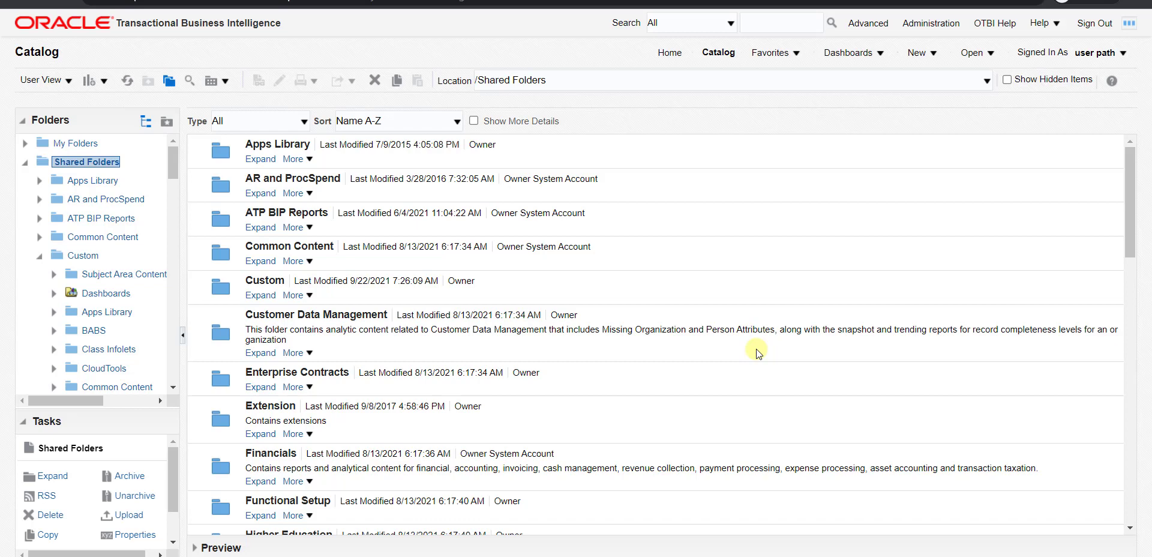
# Step: Navigate to Custom > TEST_DEVLOPMENT > Supplier_Report in the catalog folder tree
pyautogui.click(83, 255)
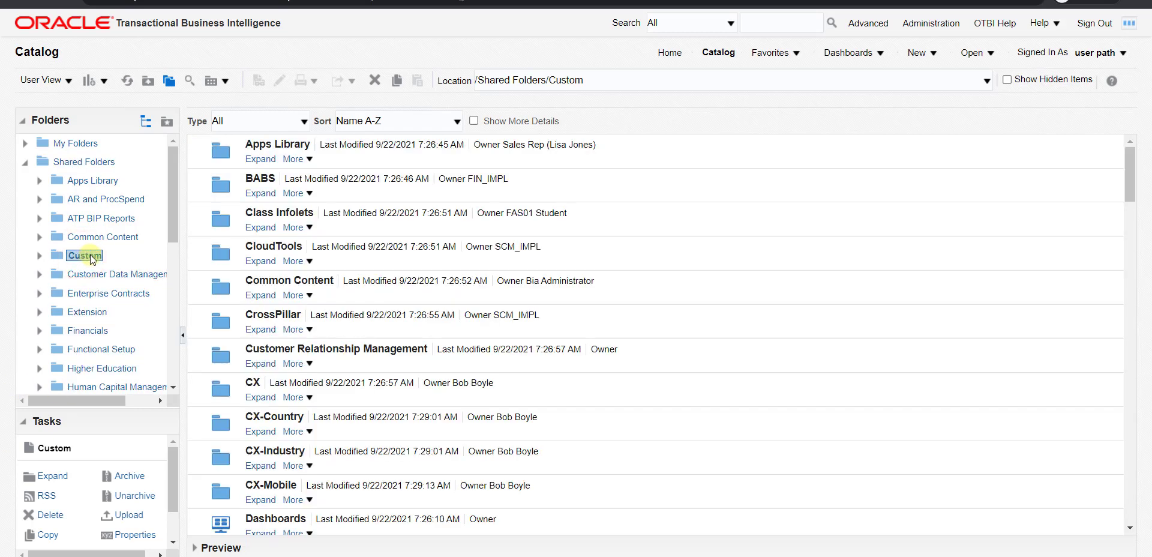
pyautogui.scroll(-2, 348, 372)
pyautogui.scroll(-10, 348, 372)
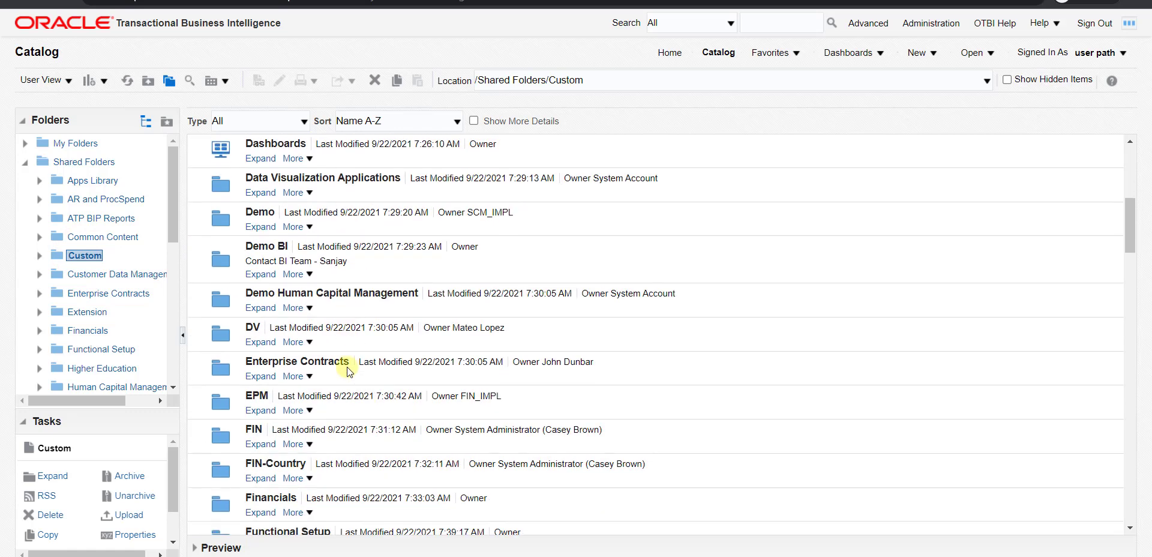
pyautogui.click(355, 271)
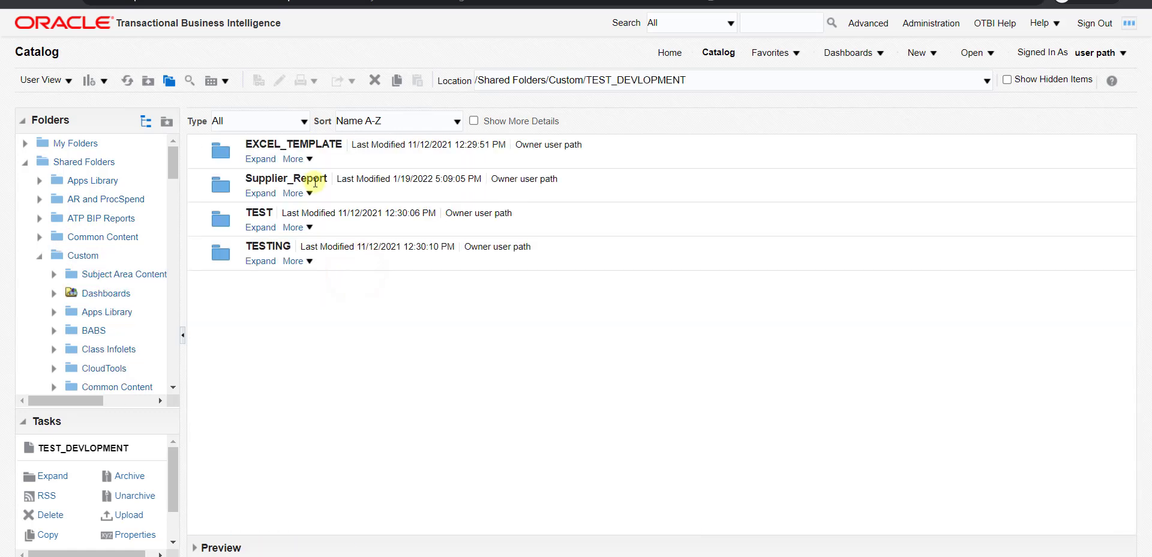
pyautogui.click(350, 190)
pyautogui.doubleClick(351, 190)
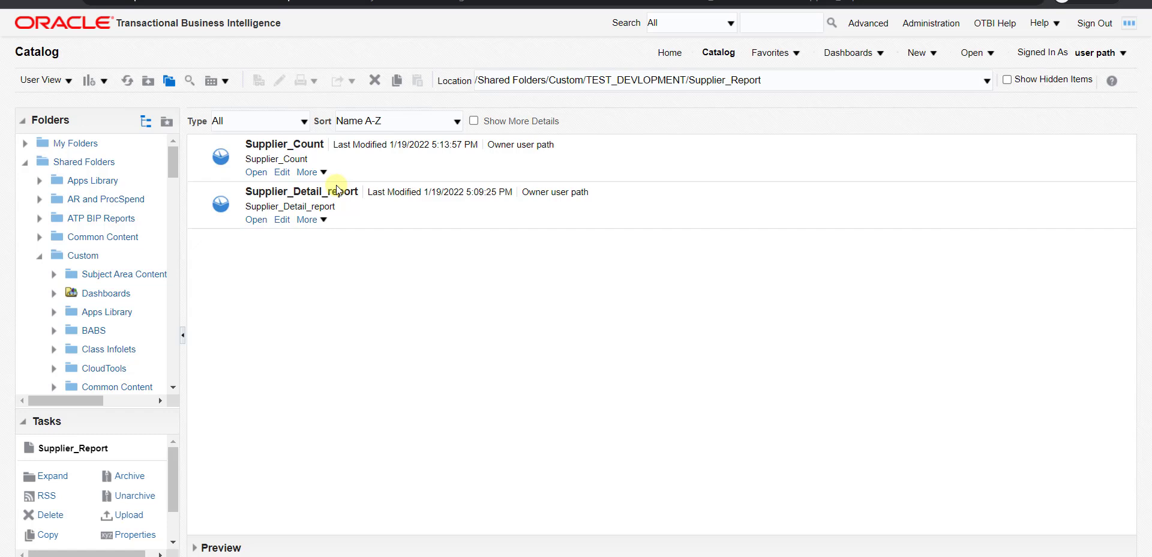
# Step: Edit Supplier_Detail_report, review its results, then inspect the Supplier Number, Supplier Type and Supplier criteria columns
pyautogui.click(283, 220)
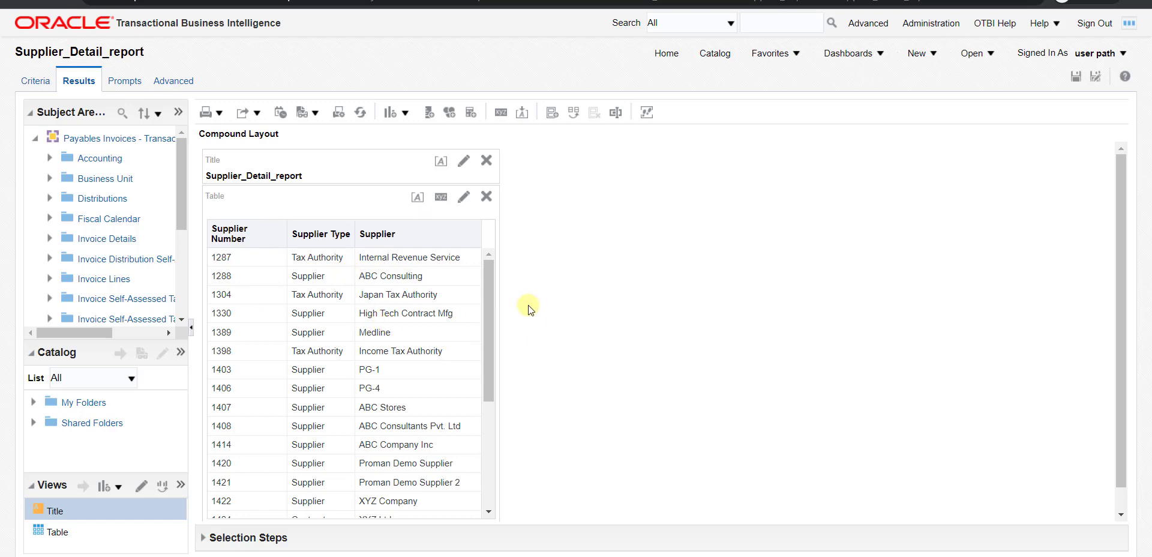
pyautogui.scroll(-5, 375, 326)
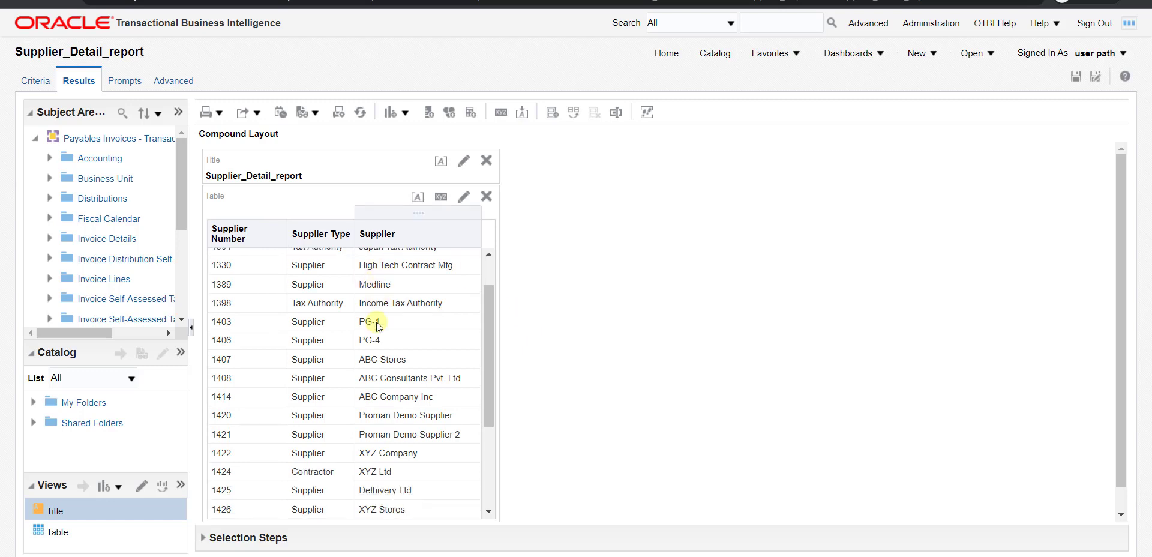
pyautogui.scroll(-2, 377, 326)
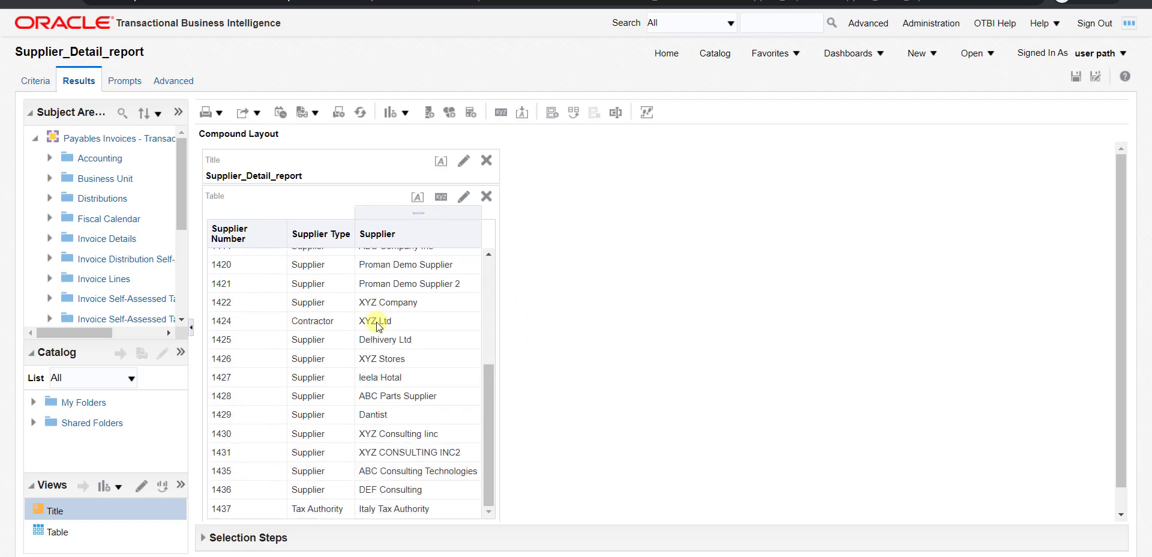
pyautogui.click(35, 83)
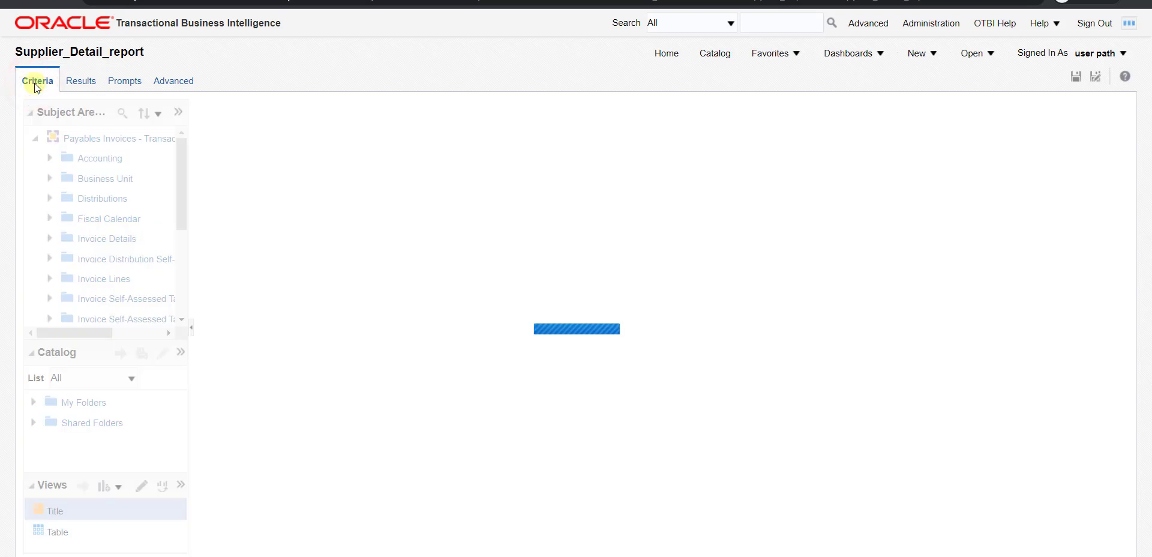
pyautogui.click(470, 233)
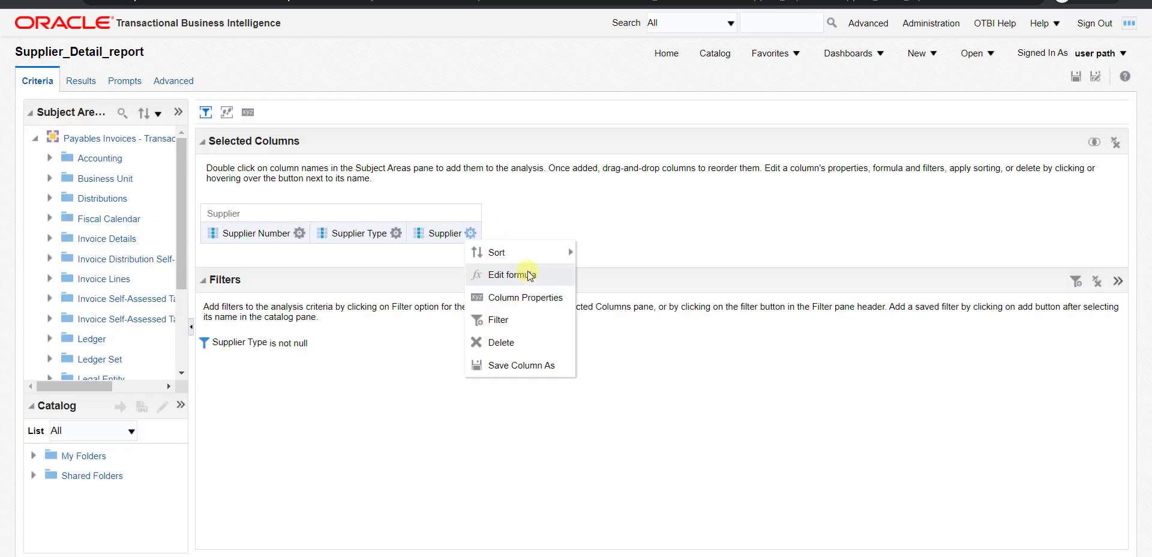
pyautogui.click(751, 378)
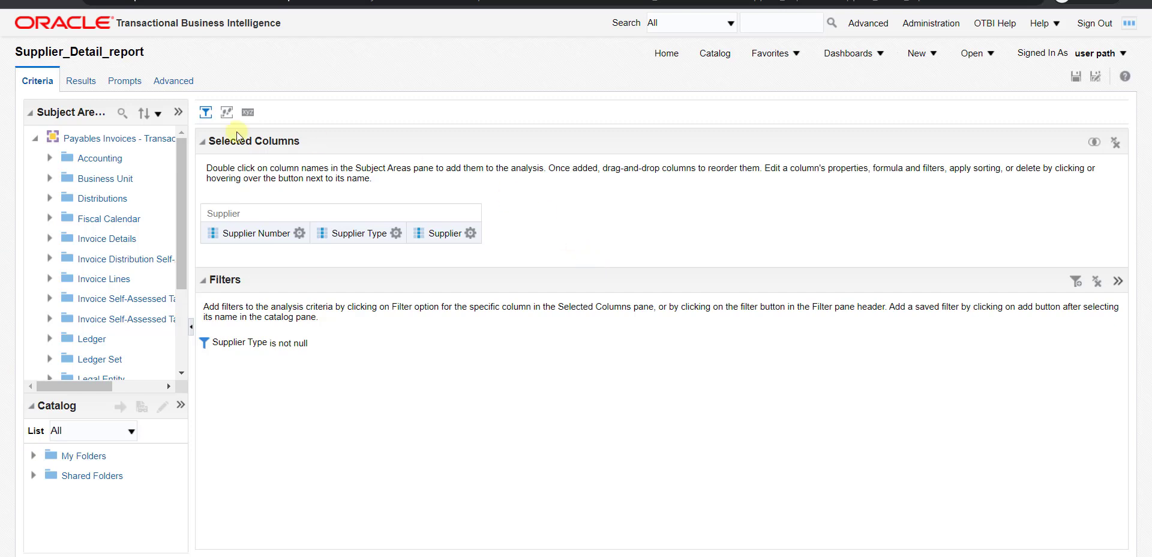
# Step: On the Advanced tab, locate the SQL Issued box and select all of its logical SQL
pyautogui.click(185, 81)
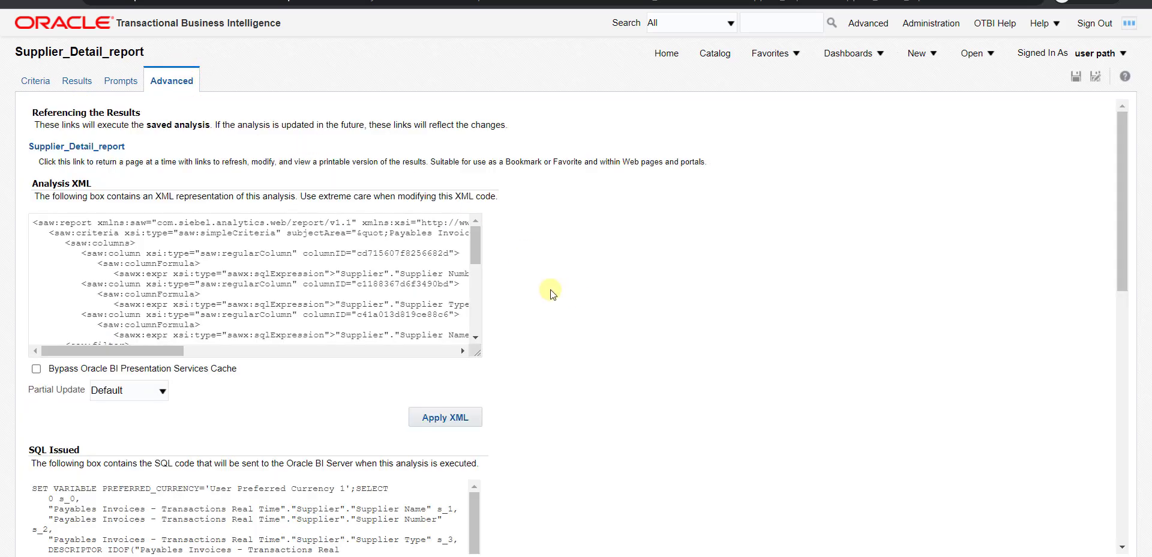
pyautogui.click(32, 184)
pyautogui.moveTo(32, 184); pyautogui.dragTo(90, 184)
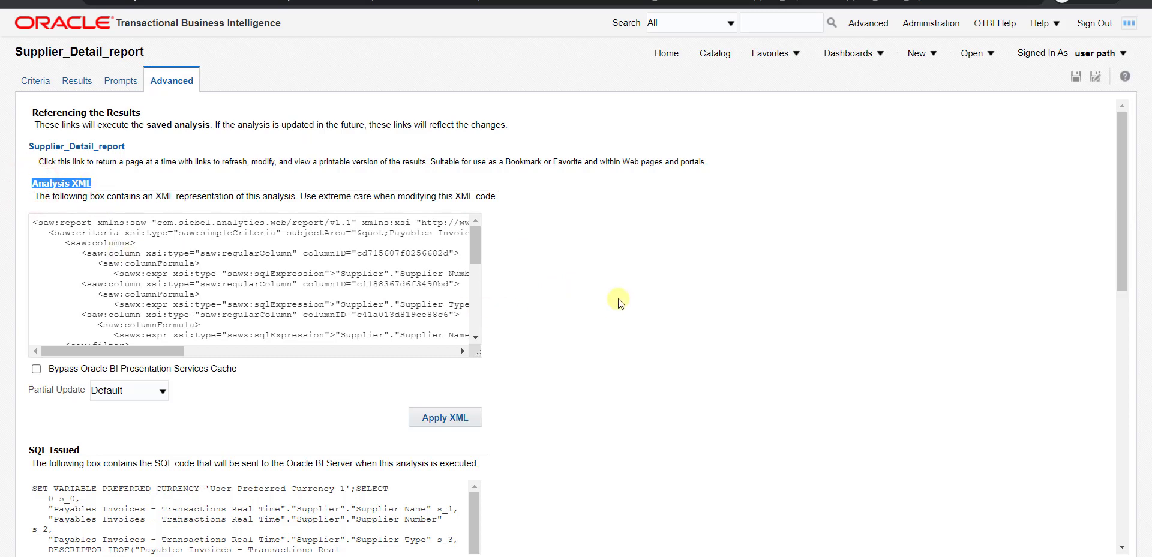
pyautogui.scroll(-3, 600, 294)
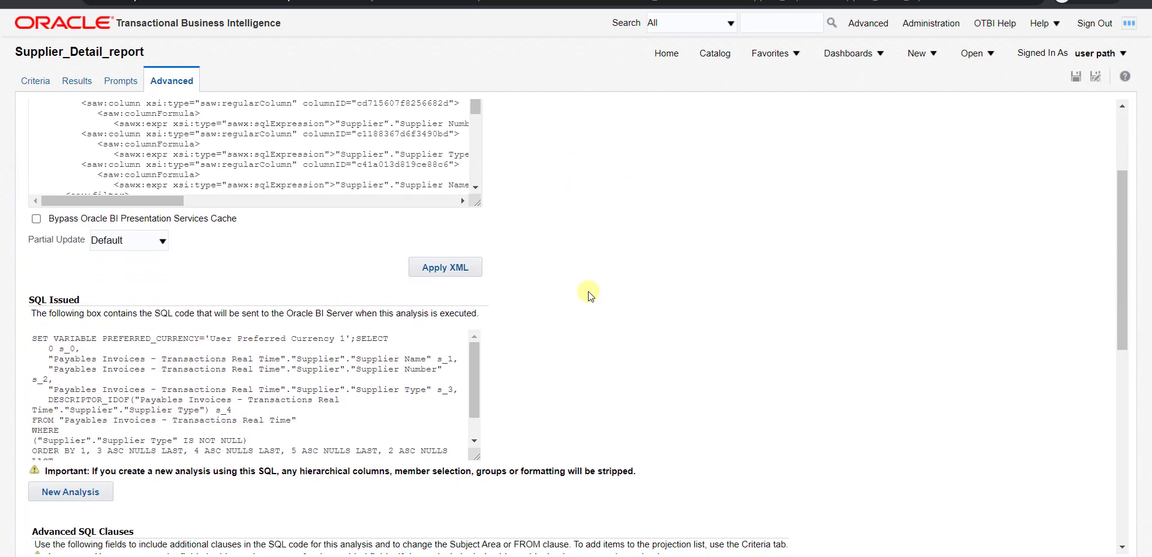
pyautogui.moveTo(81, 300); pyautogui.dragTo(26, 306)
pyautogui.click(92, 296)
pyautogui.scroll(-1, 206, 391)
pyautogui.click(204, 381)
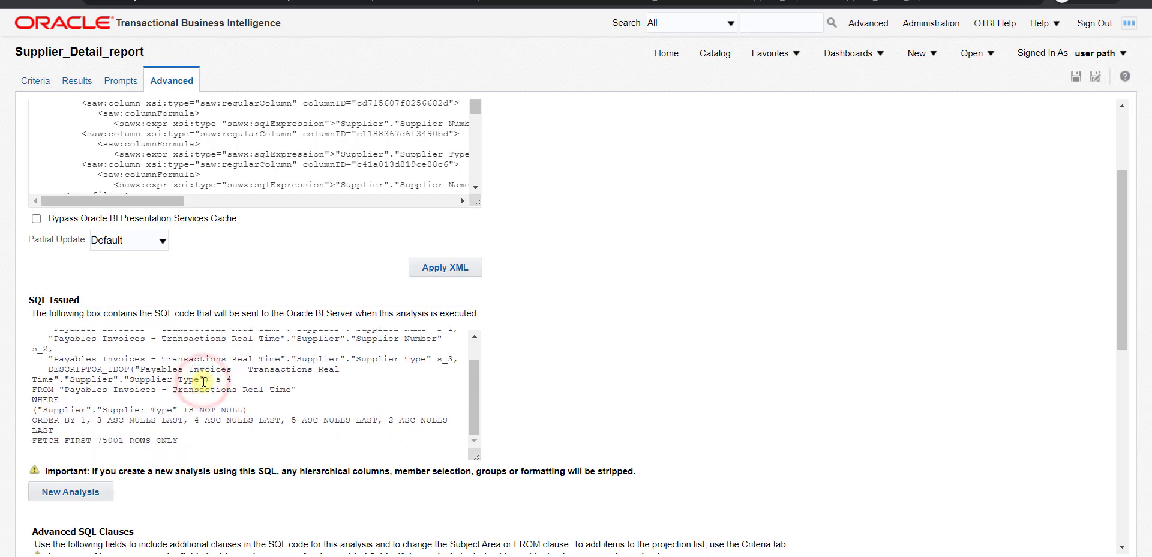
pyautogui.hotkey('ctrl', 'a')
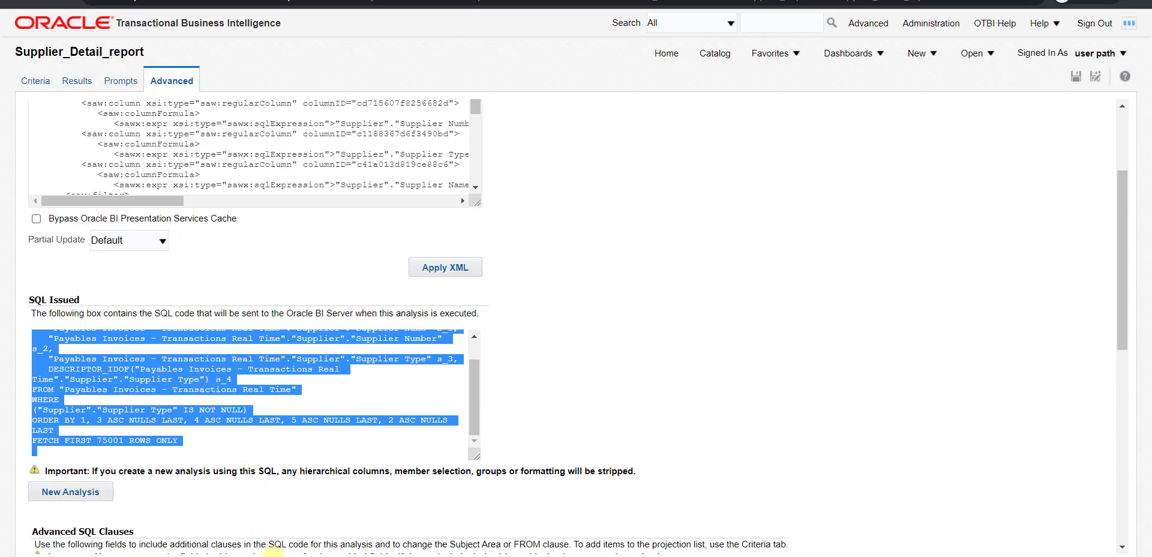
# Step: Review the pasted SQL in tab new 3: currency variable, subject area, supplier columns, FROM and ORDER BY 1, 3
pyautogui.hotkey('alt', 'Tab')
pyautogui.click(58, 36)
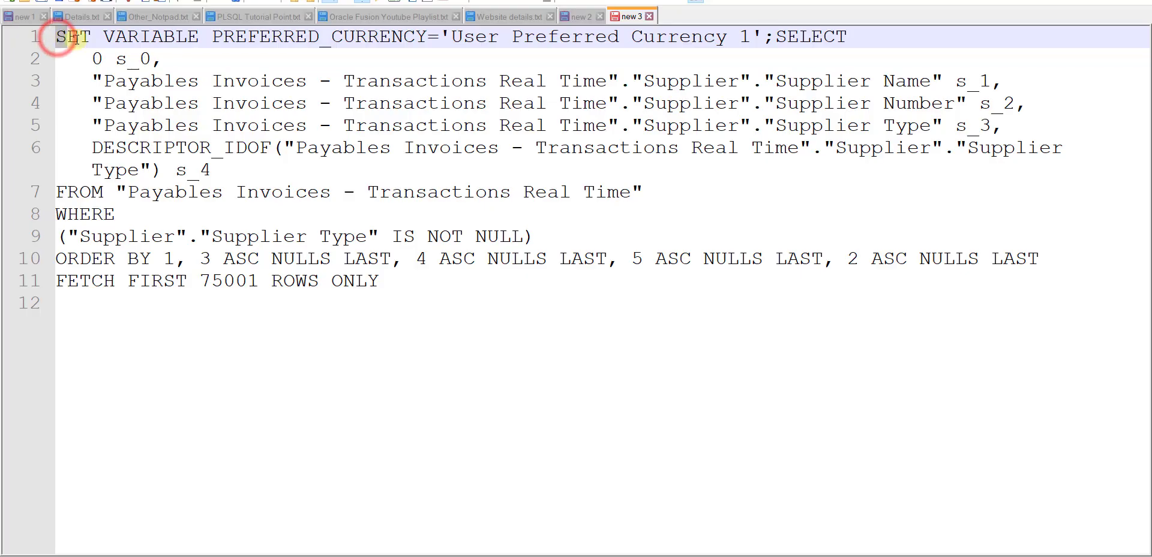
pyautogui.moveTo(180, 36); pyautogui.dragTo(750, 37)
pyautogui.click(778, 37)
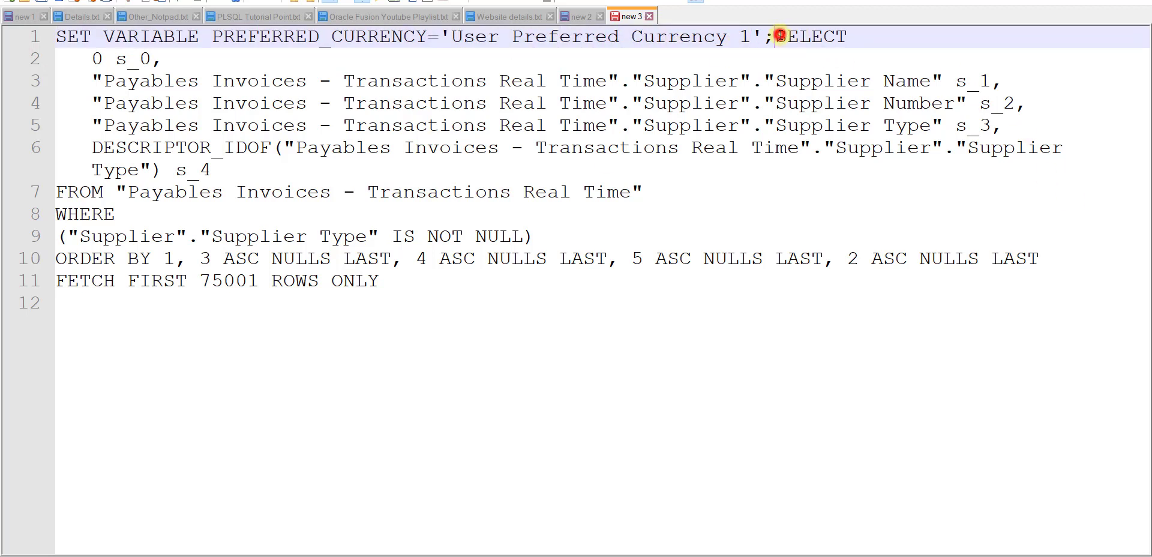
pyautogui.moveTo(776, 37); pyautogui.dragTo(787, 37)
pyautogui.moveTo(105, 81); pyautogui.dragTo(767, 100)
pyautogui.click(1009, 103)
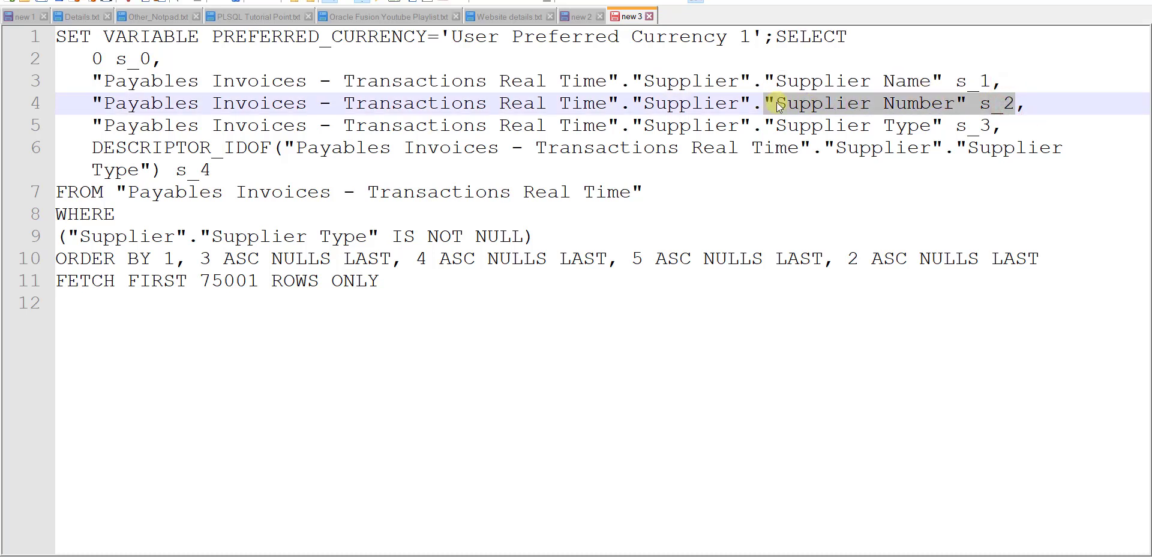
pyautogui.click(991, 126)
pyautogui.moveTo(991, 126); pyautogui.dragTo(767, 121)
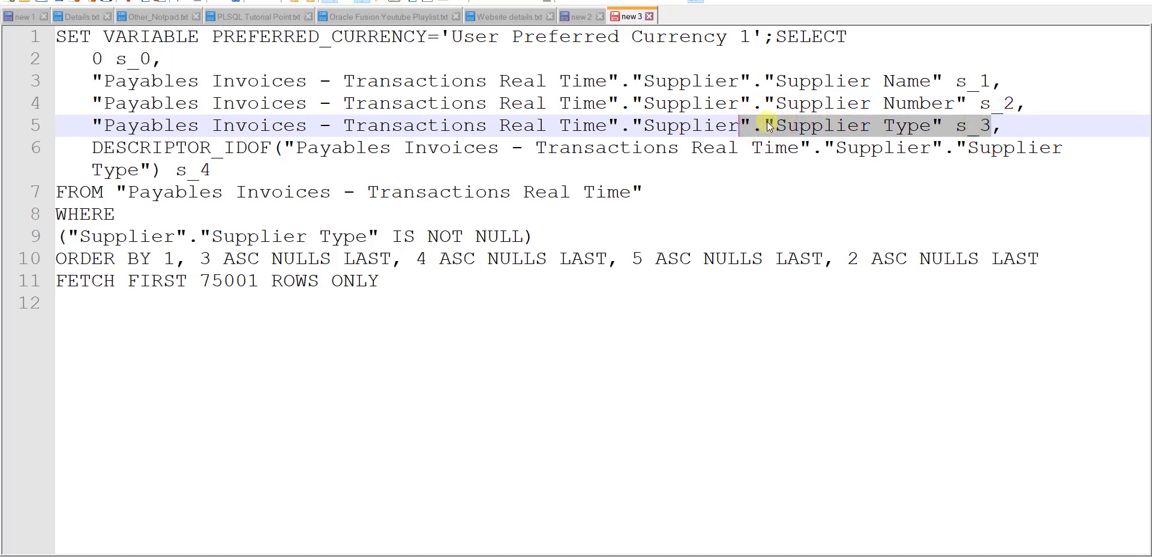
pyautogui.click(99, 148)
pyautogui.moveTo(58, 193); pyautogui.dragTo(643, 190)
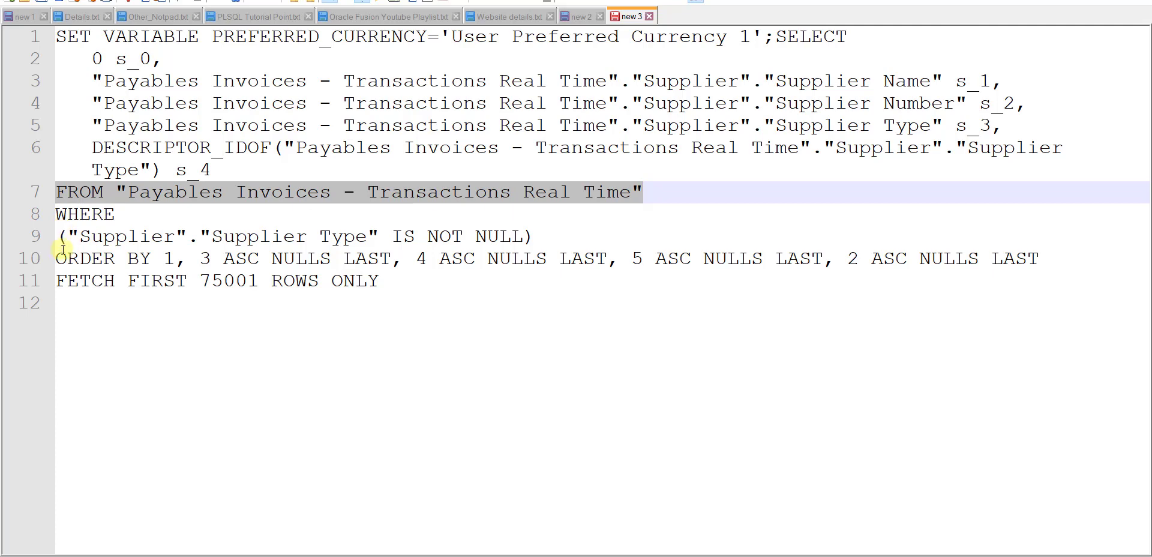
pyautogui.moveTo(60, 258); pyautogui.dragTo(211, 259)
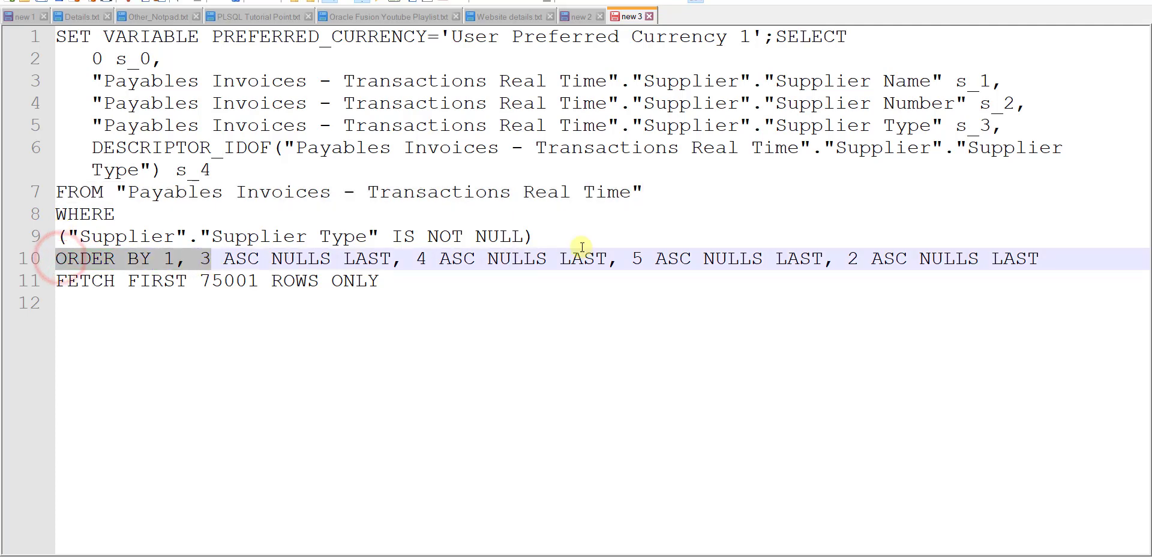
# Step: Delete the FETCH FIRST 75001 ROWS ONLY line from the end of the query
pyautogui.click(1051, 259)
pyautogui.moveTo(1051, 259); pyautogui.dragTo(55, 29)
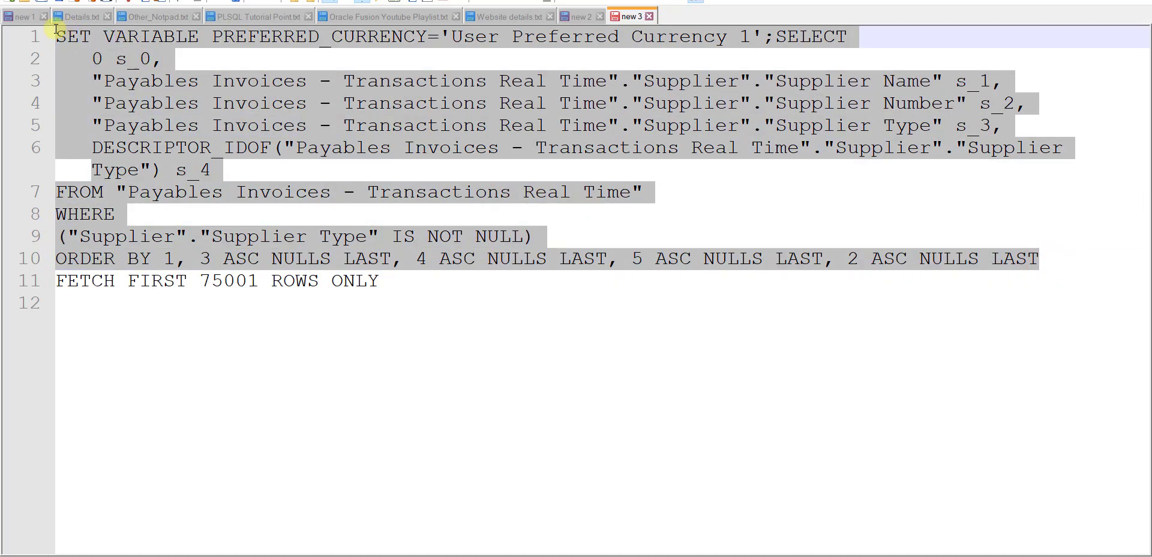
pyautogui.click(389, 286)
pyautogui.moveTo(59, 277); pyautogui.dragTo(390, 283)
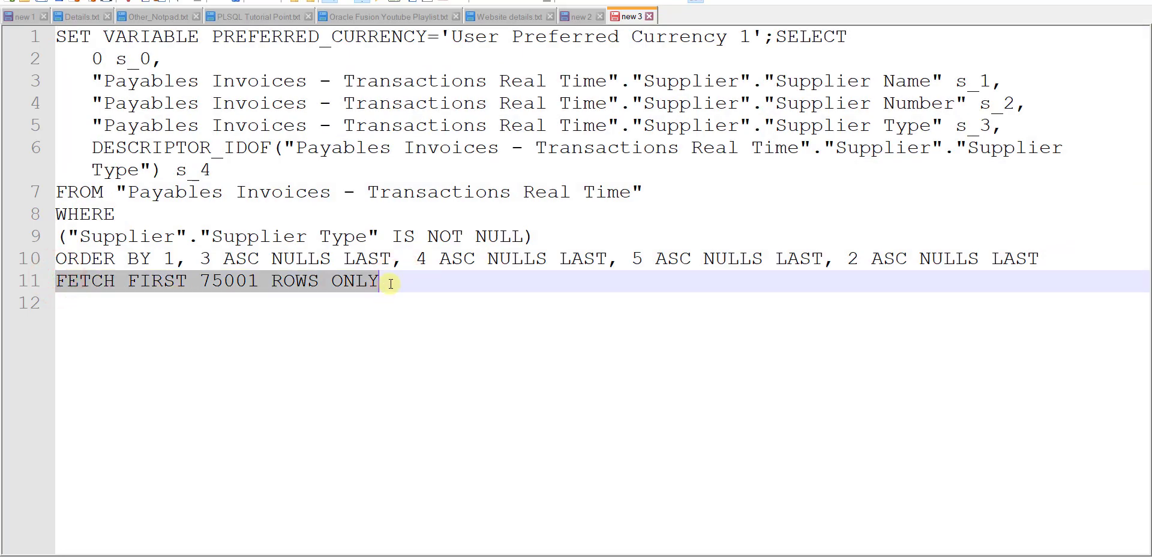
pyautogui.press('Delete')
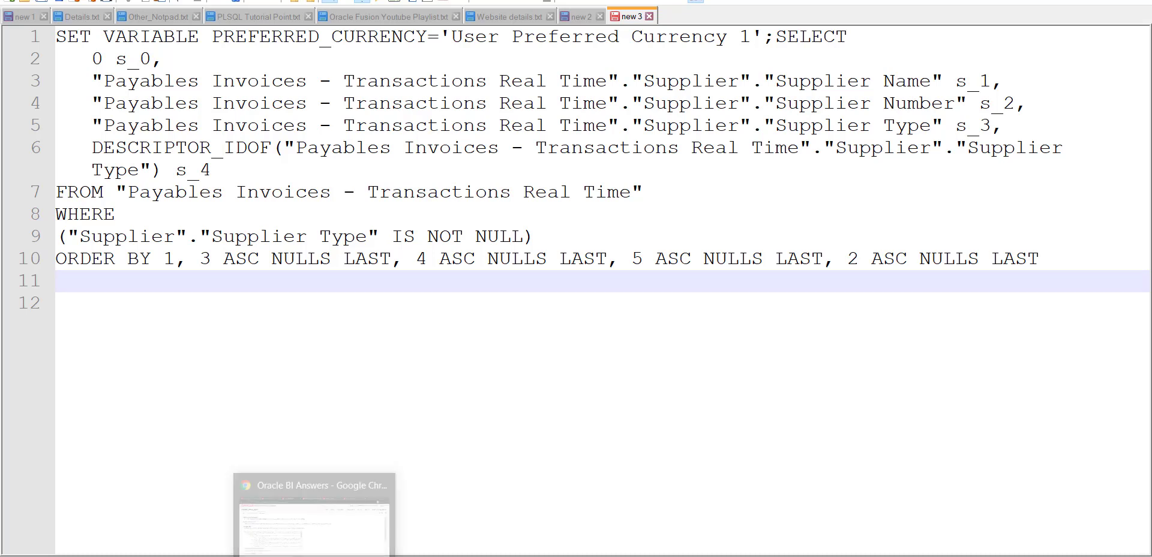
pyautogui.click(308, 516)
# Step: Create a new Data Model from the header's New menu under Published Reporting
pyautogui.moveTo(33, 483); pyautogui.dragTo(66, 551)
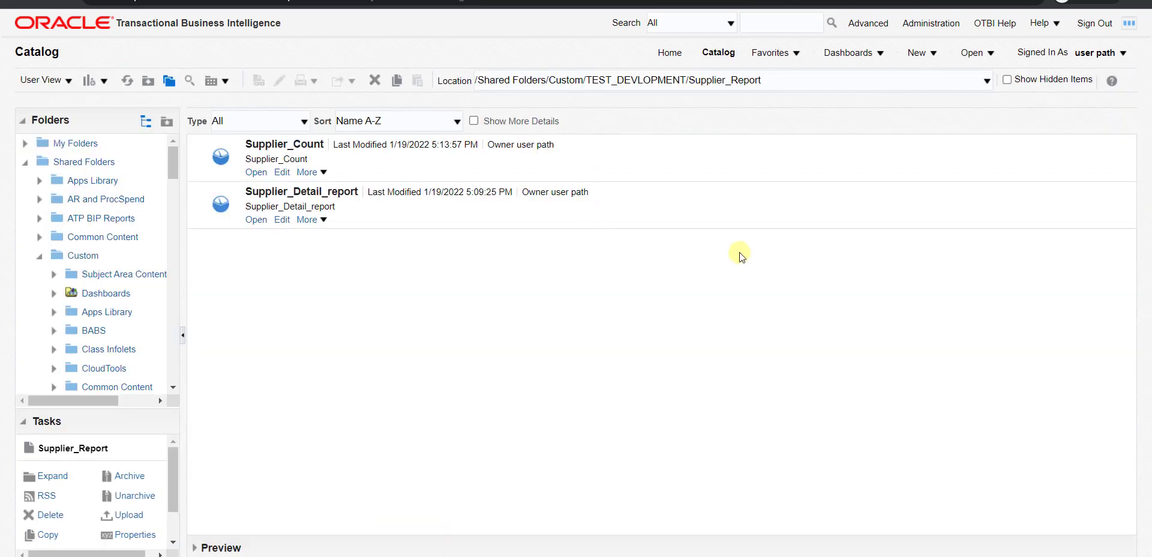
pyautogui.click(923, 53)
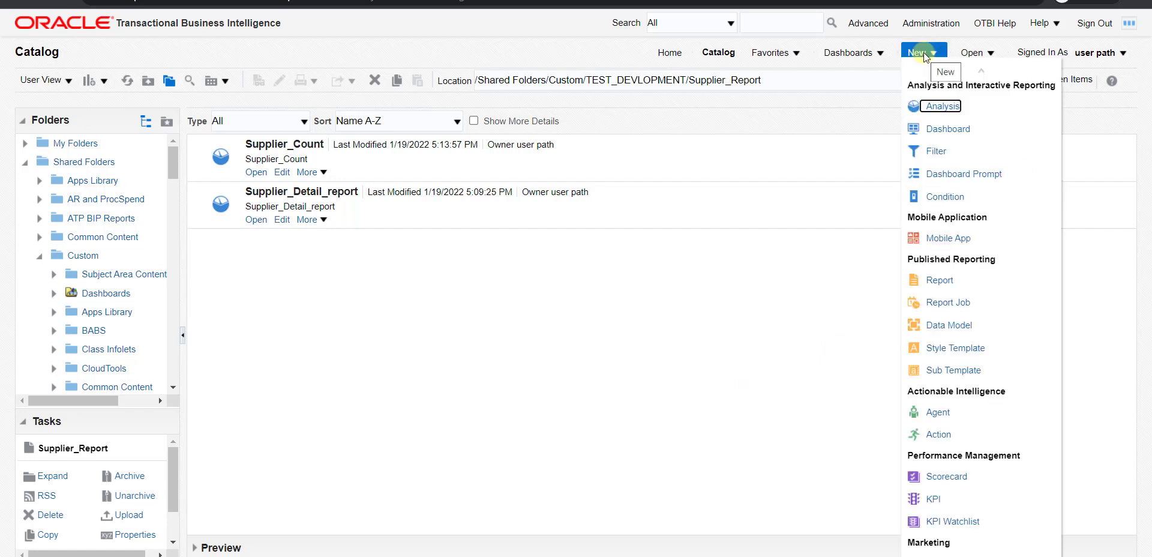
pyautogui.click(951, 327)
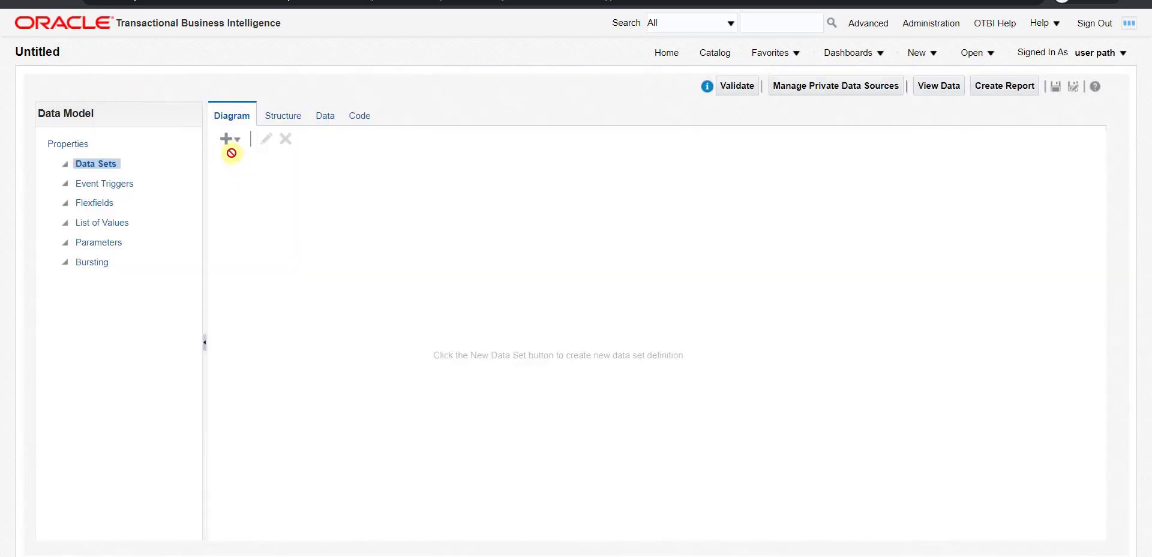
# Step: Add a SQL Query data set named BIP_TO_OTBI using the FUSIONDB data source
pyautogui.click(226, 142)
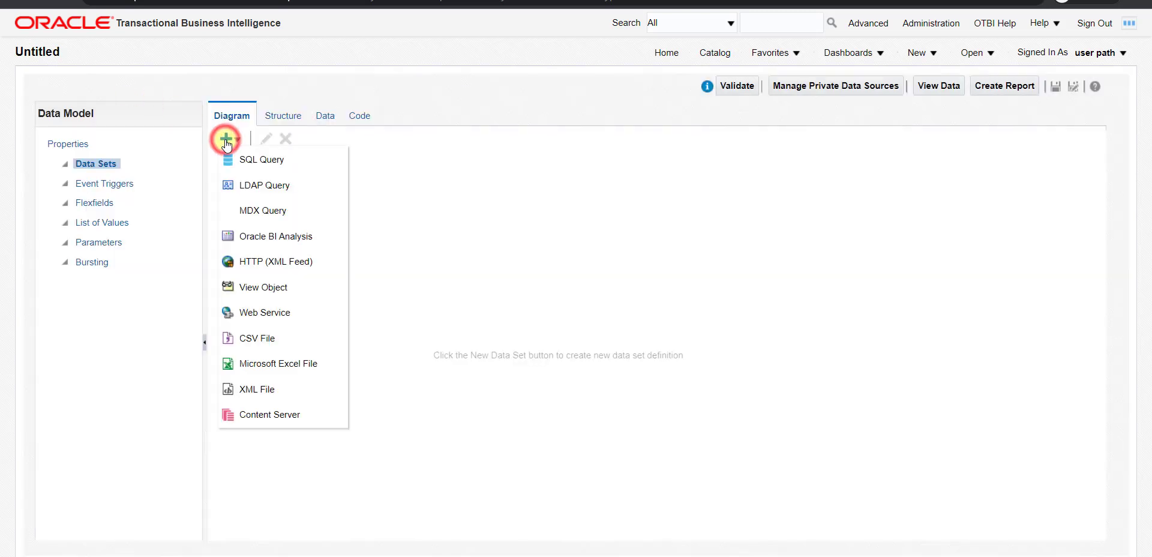
pyautogui.click(253, 165)
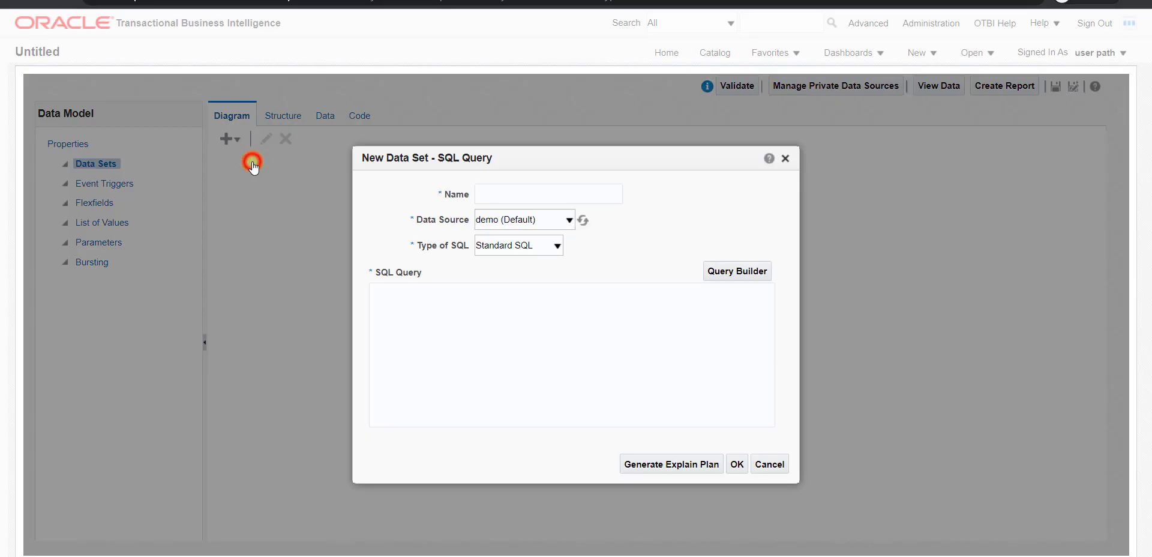
pyautogui.click(540, 193)
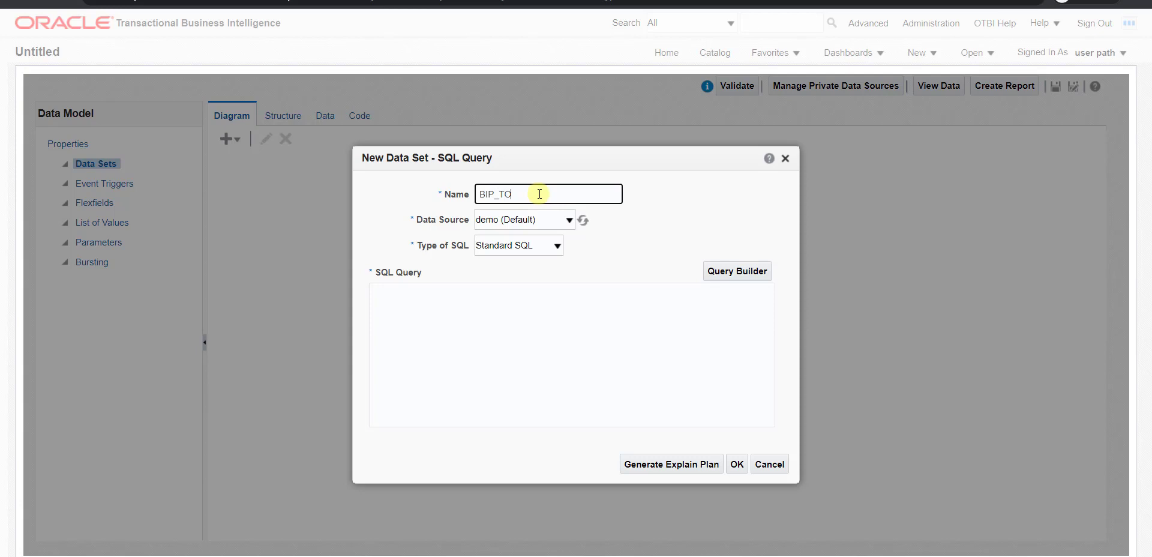
pyautogui.write('BI')
pyautogui.click(538, 221)
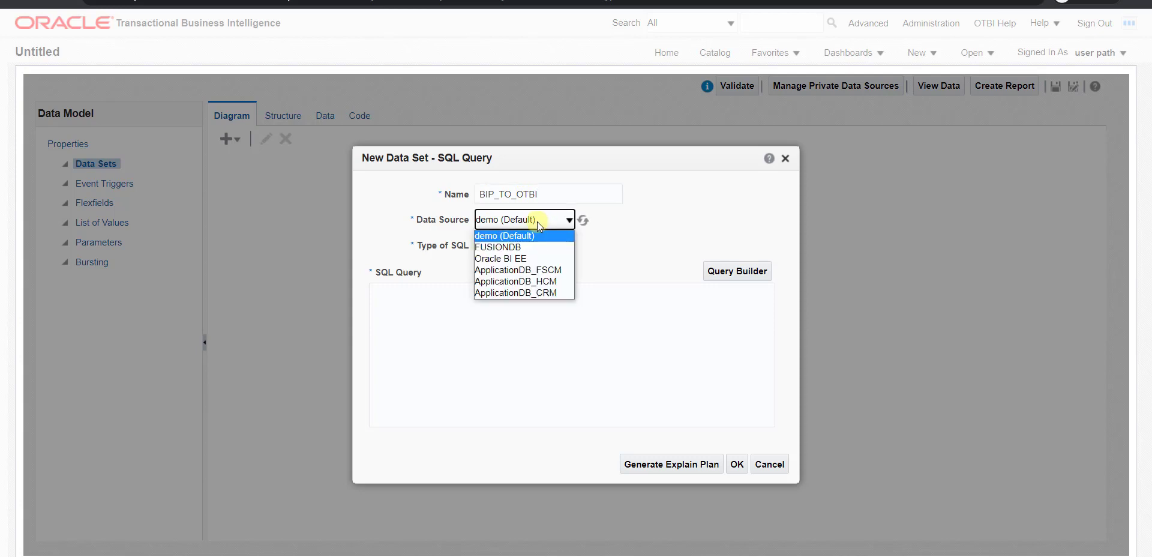
pyautogui.click(517, 248)
# Step: Paste the supplier query from Notepad++ into the SQL box and save, which returns ORA-00903
pyautogui.click(466, 328)
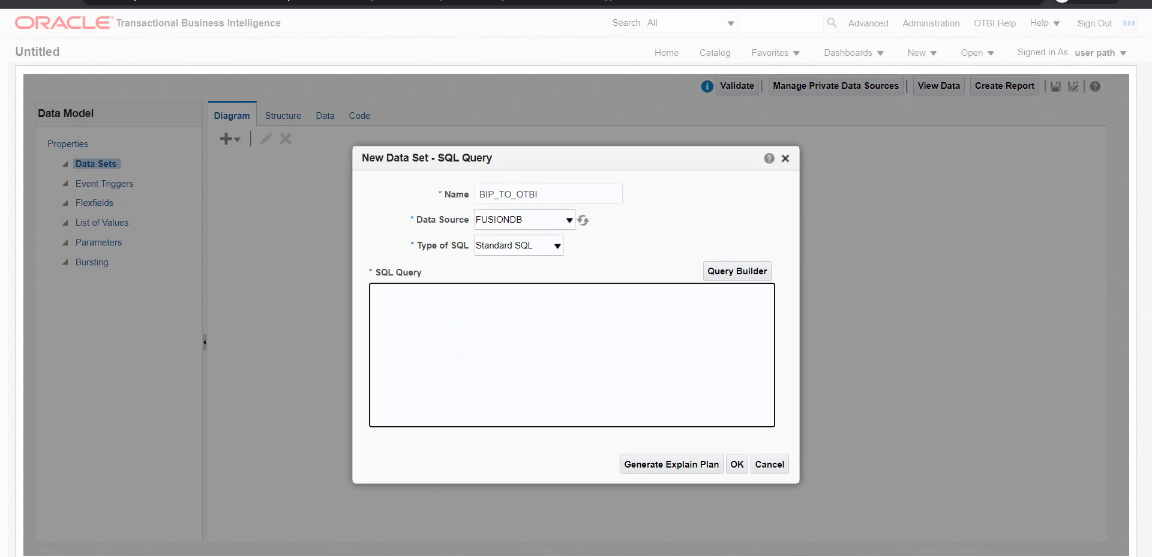
pyautogui.hotkey('alt', 'Tab')
pyautogui.moveTo(1051, 258); pyautogui.dragTo(19, 18)
pyautogui.hotkey('ctrl', 'c')
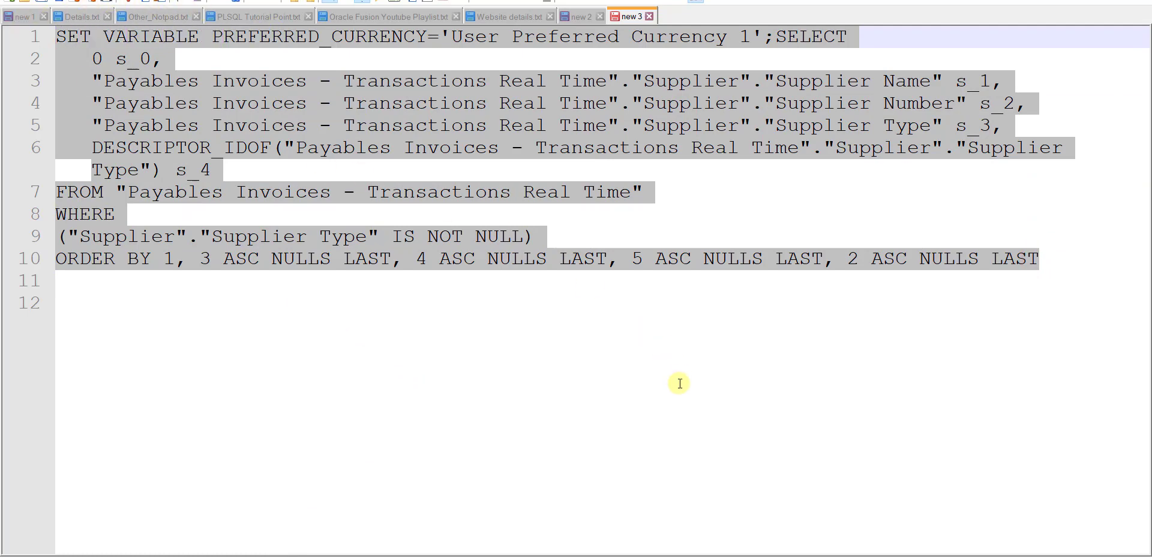
pyautogui.hotkey('alt', 'Tab')
pyautogui.click(548, 344)
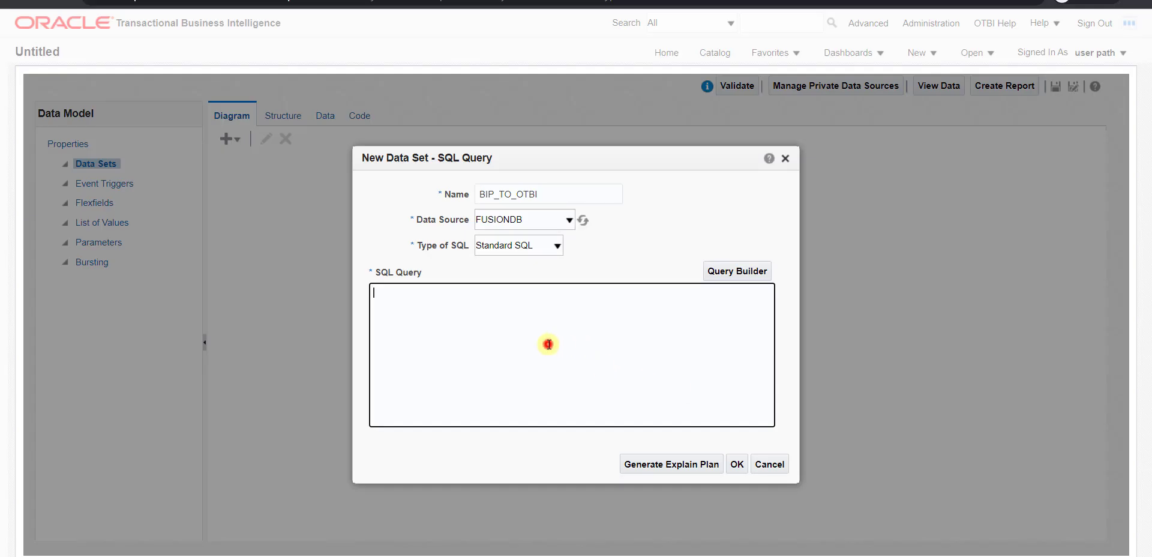
pyautogui.hotkey('ctrl', 'v')
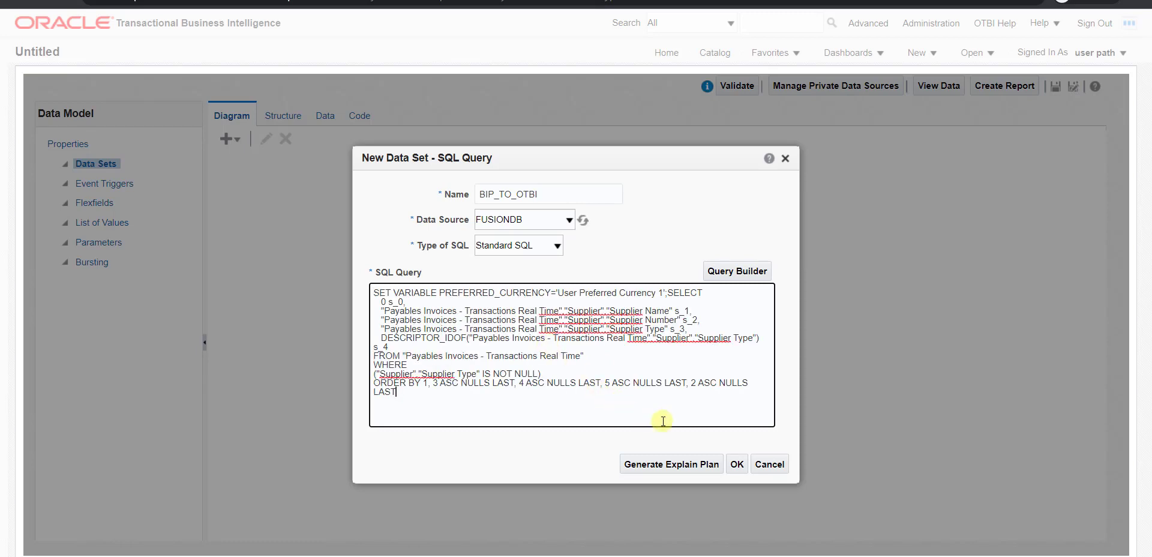
pyautogui.click(740, 465)
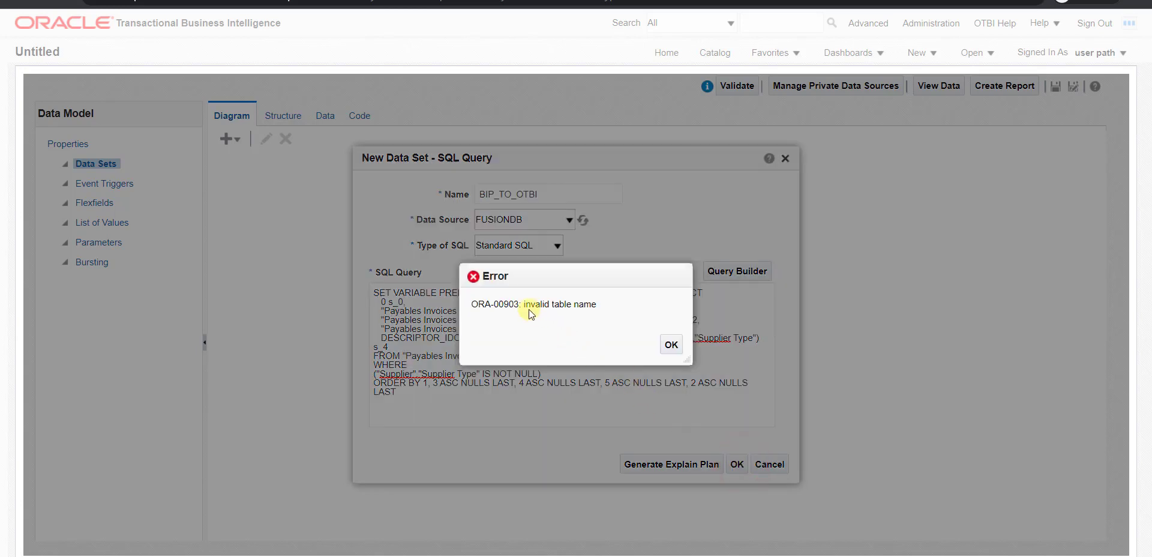
# Step: Read and dismiss the ORA-00903 invalid table name error
pyautogui.moveTo(524, 304); pyautogui.dragTo(599, 305)
pyautogui.click(599, 305)
pyautogui.tripleClick(597, 304)
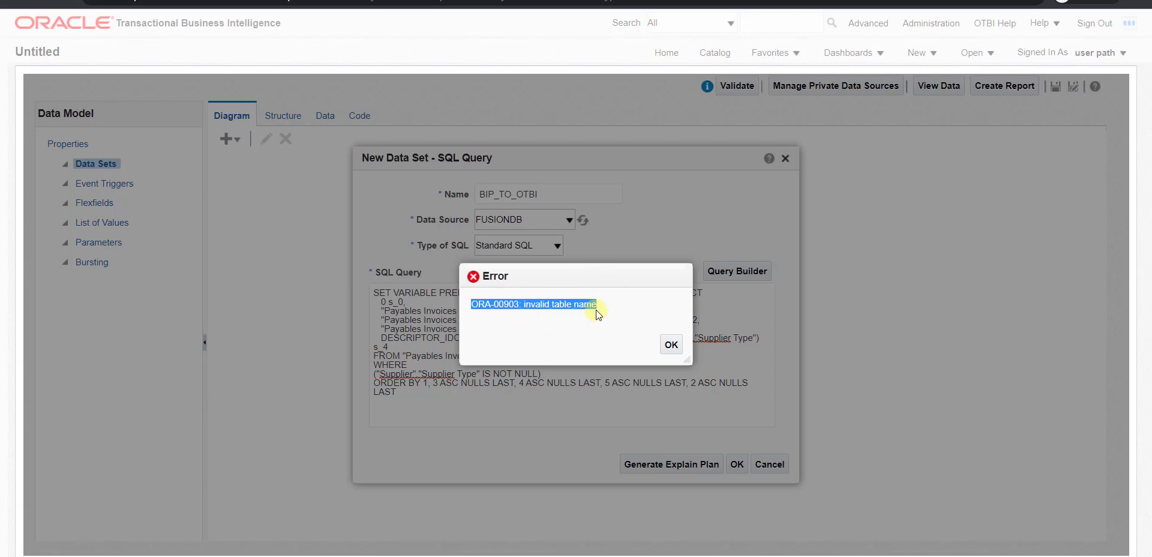
pyautogui.click(582, 316)
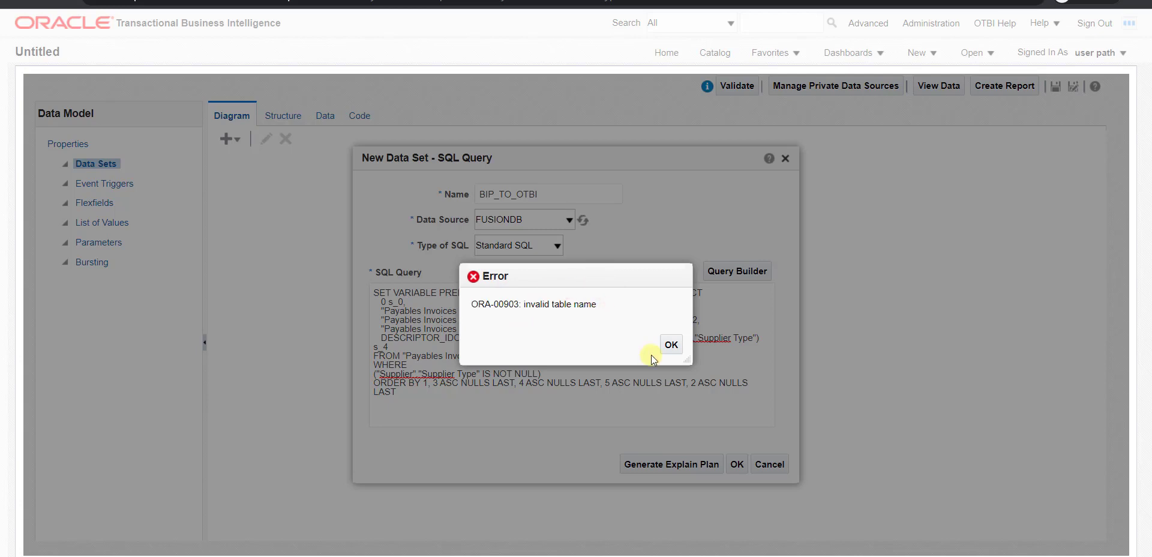
pyautogui.click(676, 351)
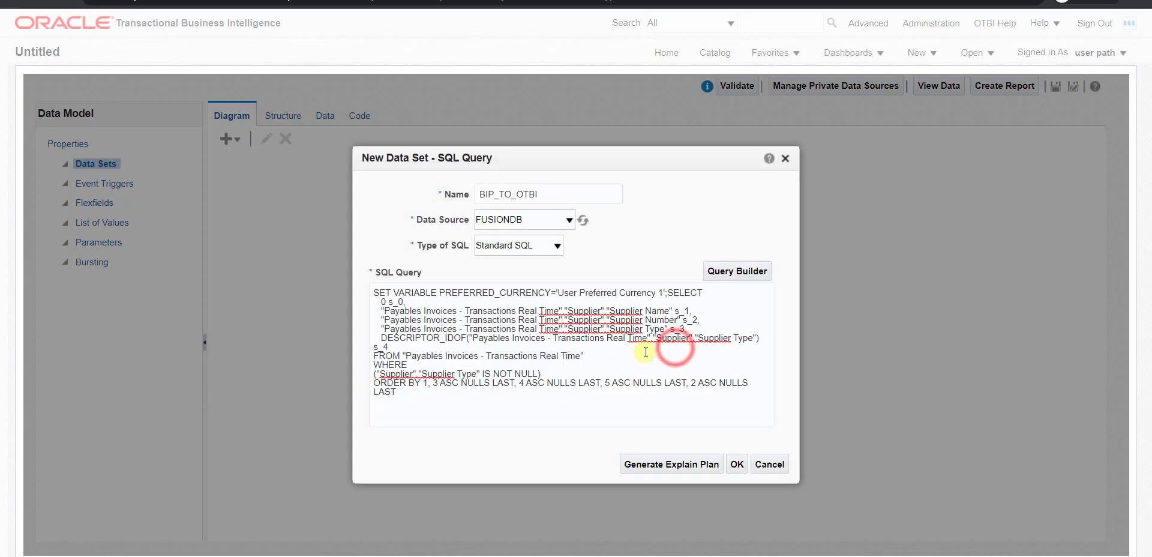
# Step: Check the query's FROM line and switch the data source to Oracle BI EE
pyautogui.moveTo(584, 357); pyautogui.dragTo(372, 356)
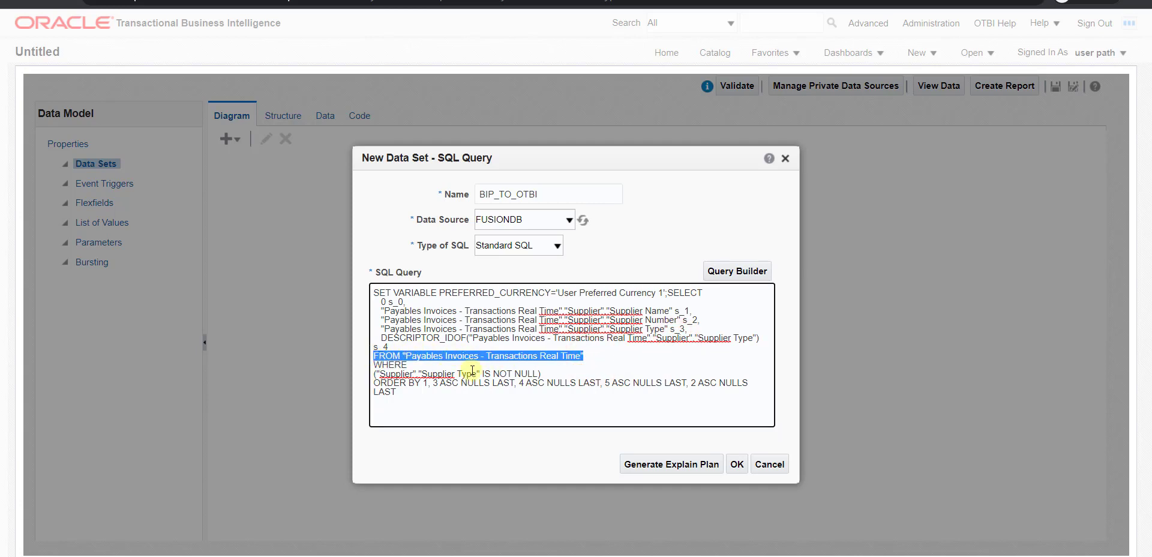
pyautogui.click(488, 358)
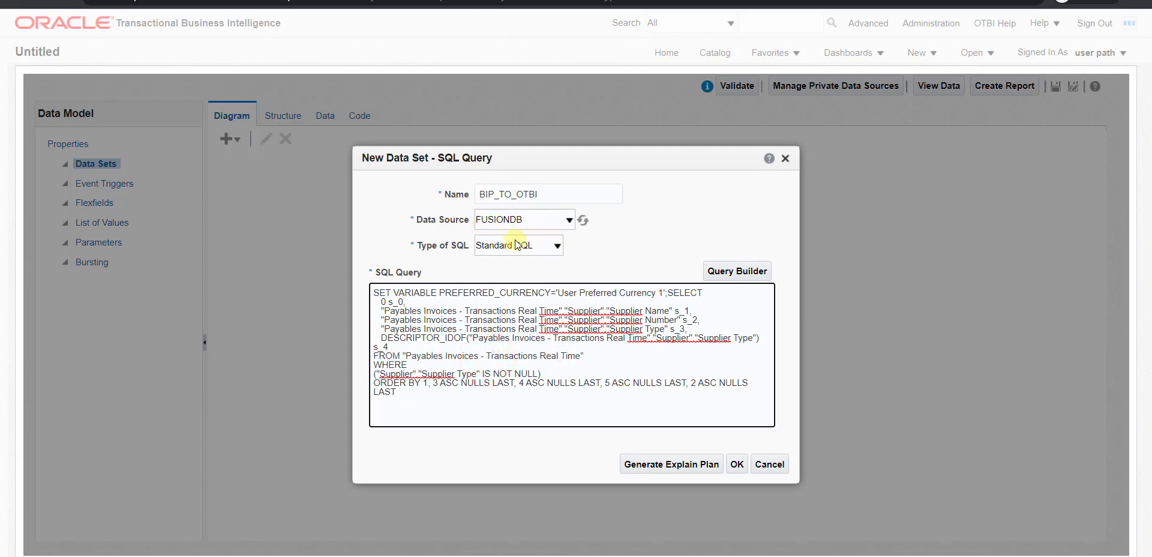
pyautogui.click(506, 220)
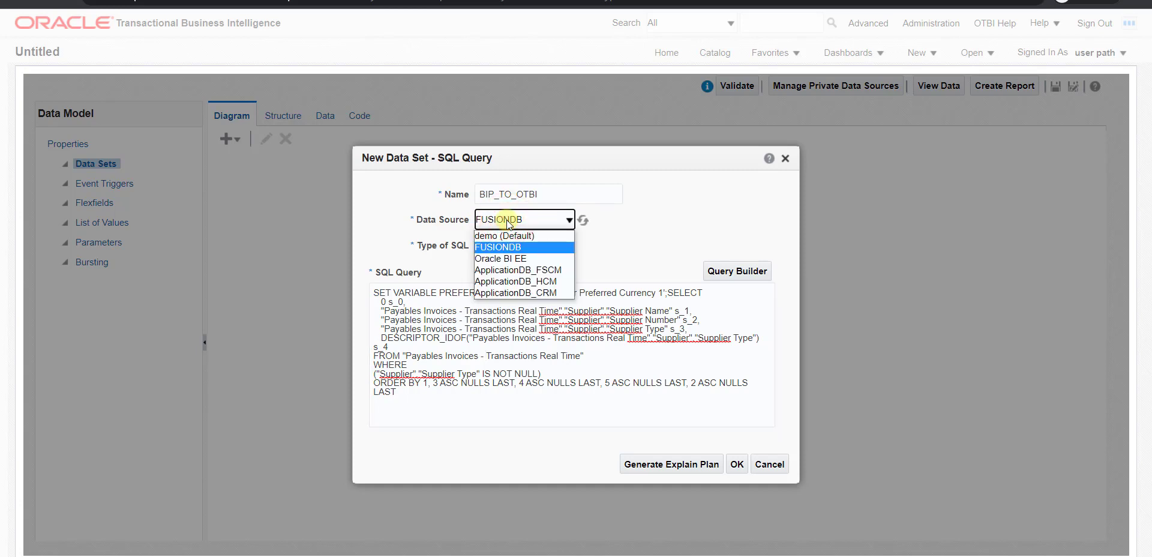
pyautogui.click(535, 257)
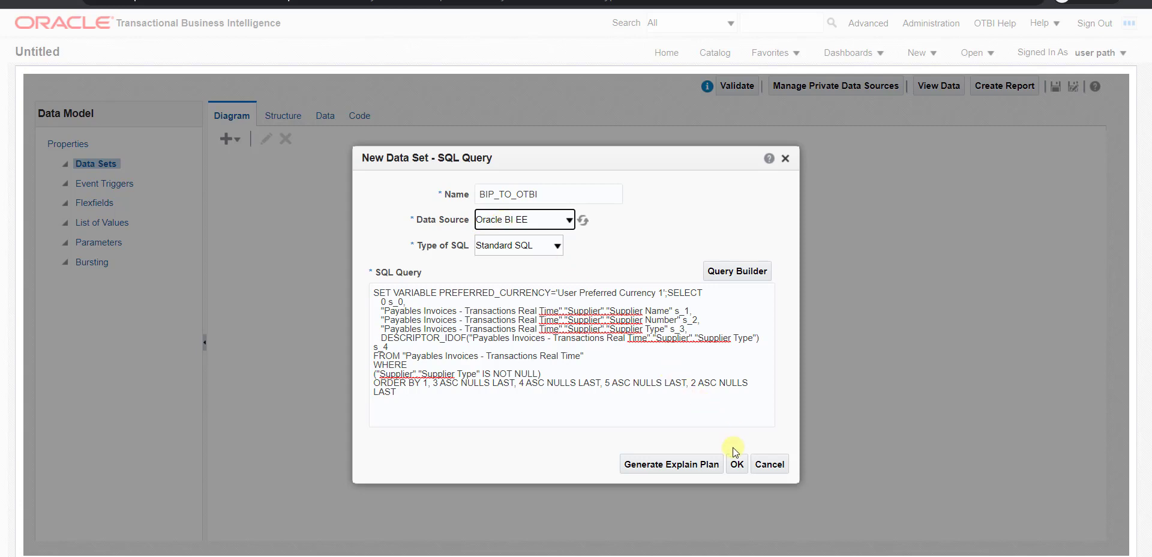
# Step: Save the data set and check the generated columns s_0 to s_4 in the Structure table
pyautogui.click(737, 464)
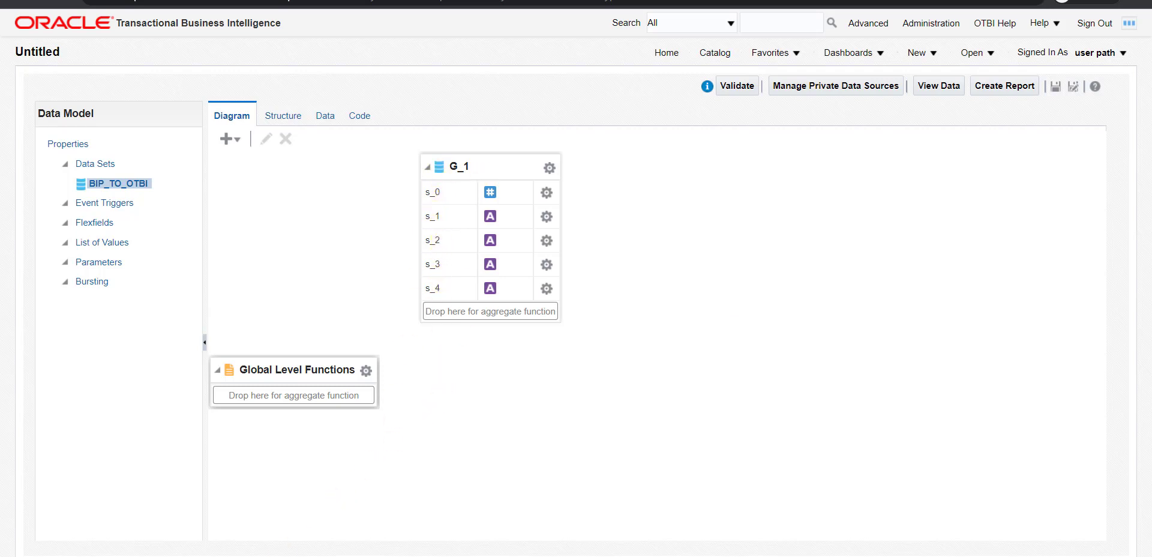
pyautogui.click(288, 519)
pyautogui.click(973, 103)
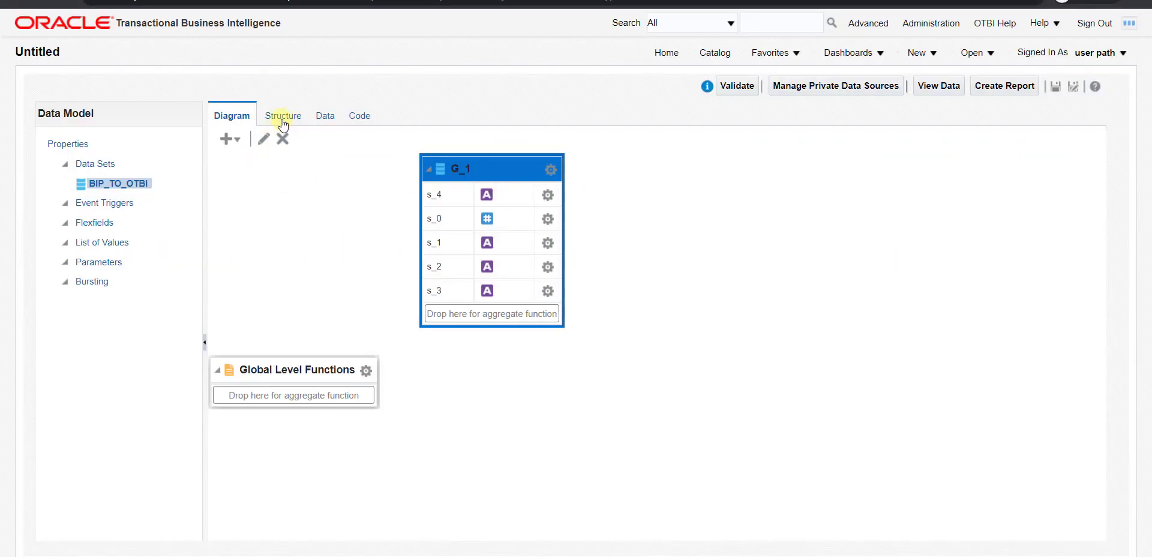
pyautogui.click(285, 119)
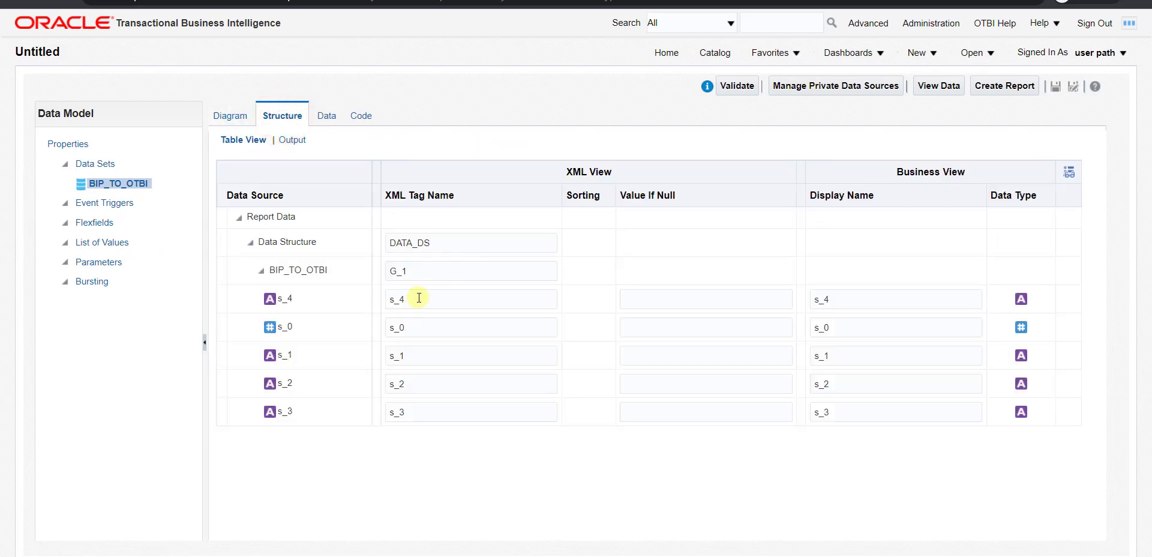
pyautogui.click(416, 301)
pyautogui.doubleClick(393, 299)
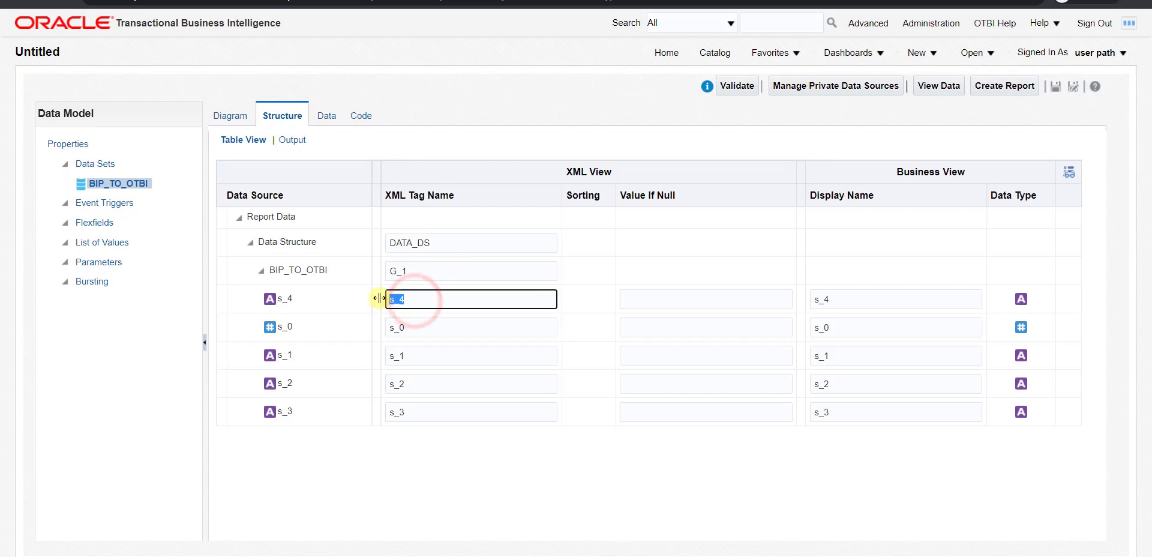
pyautogui.doubleClick(833, 297)
# Step: Reopen BIP_TO_OTBI from the G_1 diagram, review the query aliases and confirm it
pyautogui.click(226, 114)
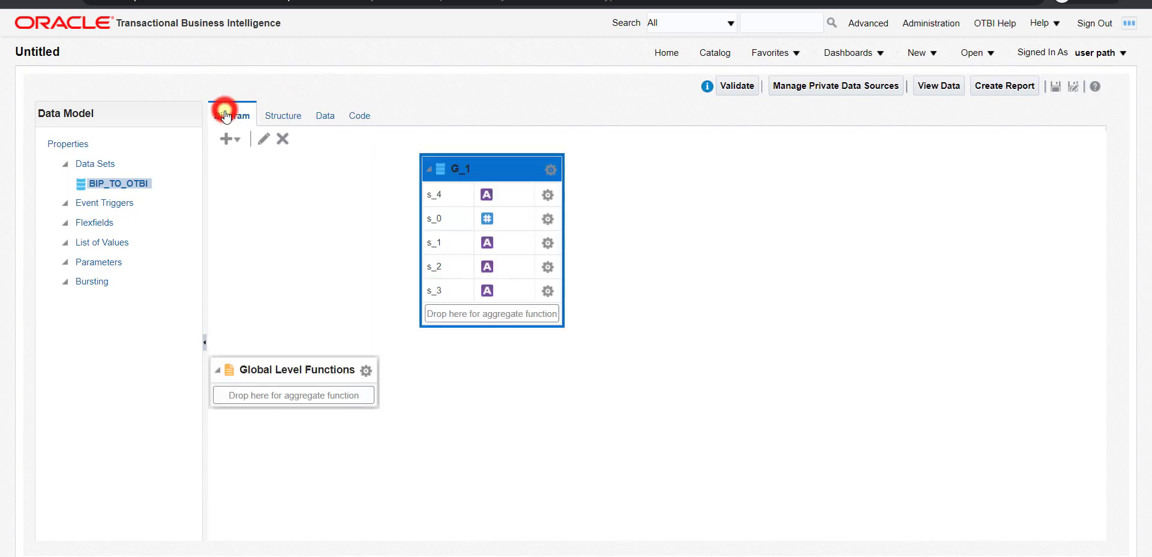
pyautogui.click(489, 173)
pyautogui.click(264, 138)
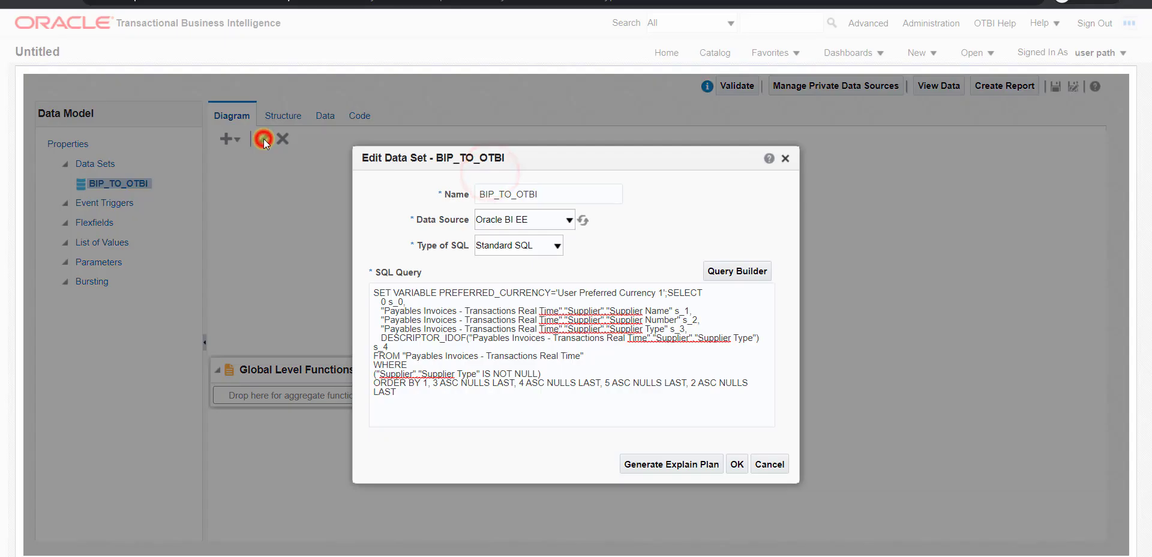
pyautogui.doubleClick(682, 311)
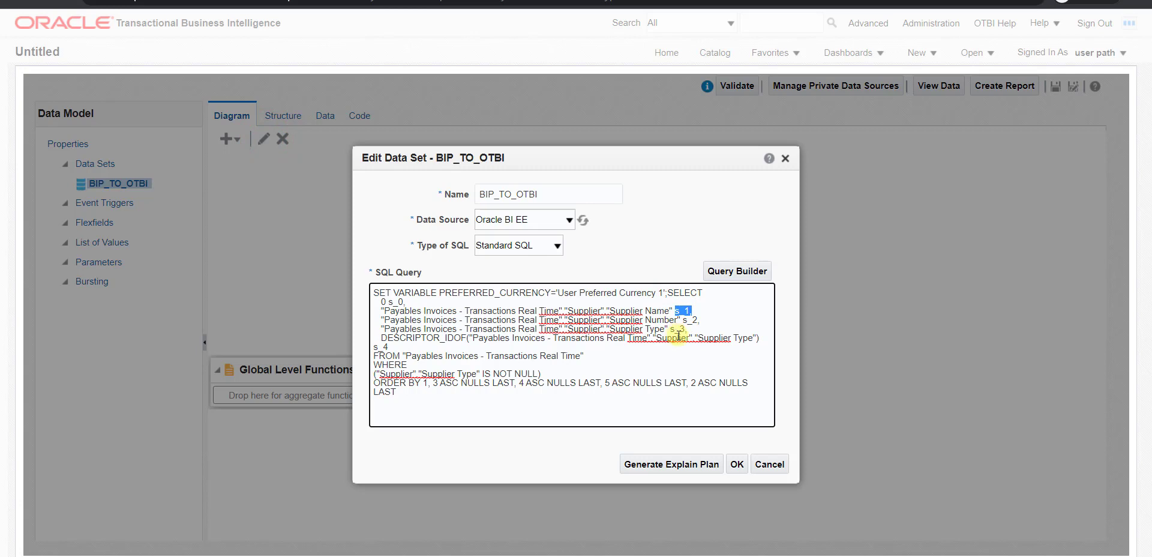
pyautogui.click(737, 464)
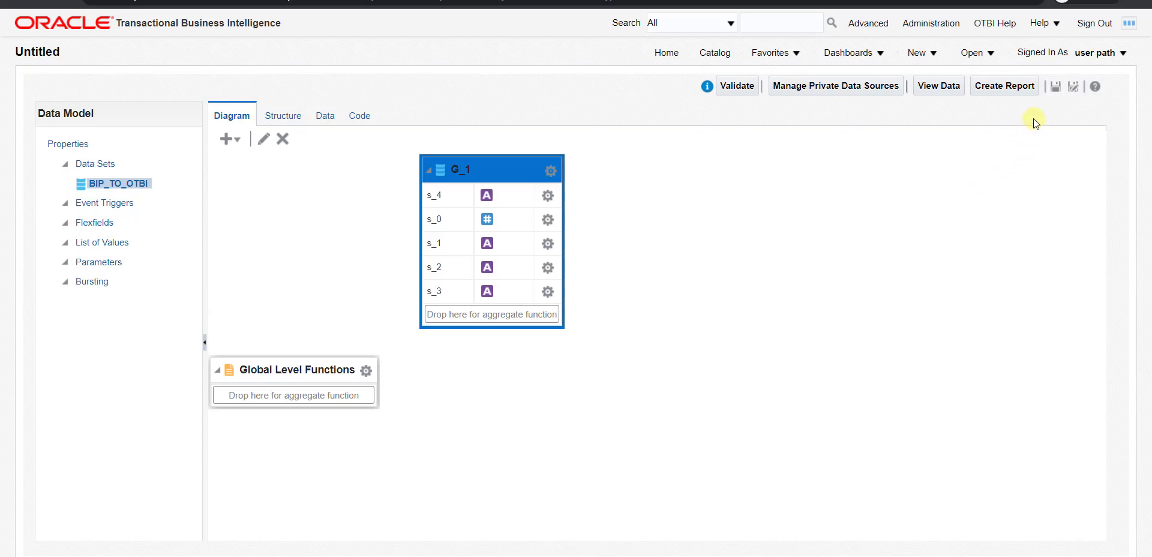
# Step: Choose Shared Folders > Custom > TEST_DEVLOPMENT as the data model's save location
pyautogui.click(1056, 89)
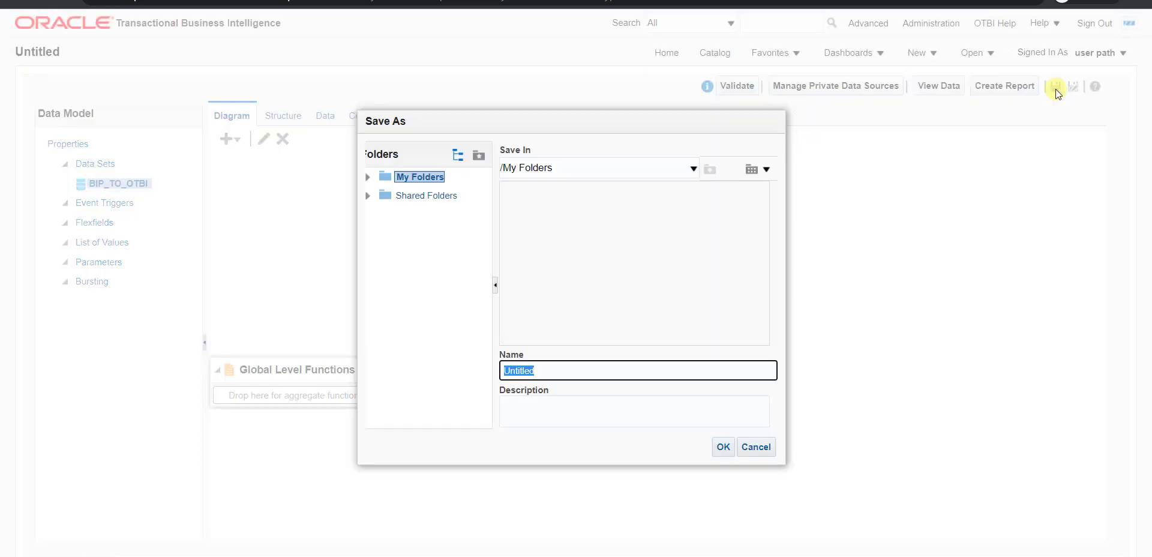
pyautogui.click(431, 197)
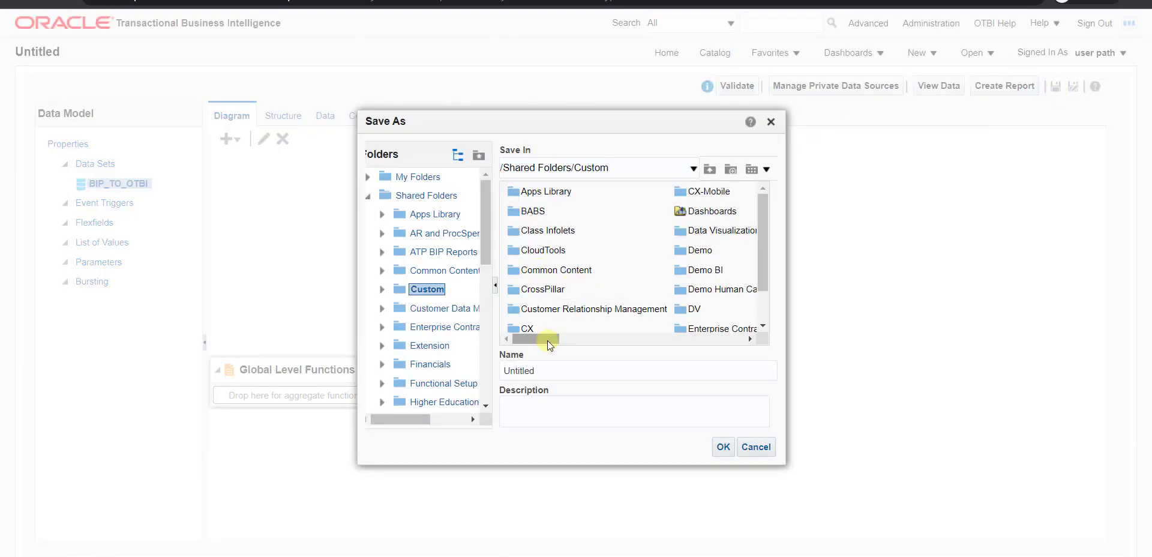
pyautogui.moveTo(762, 272); pyautogui.dragTo(762, 285)
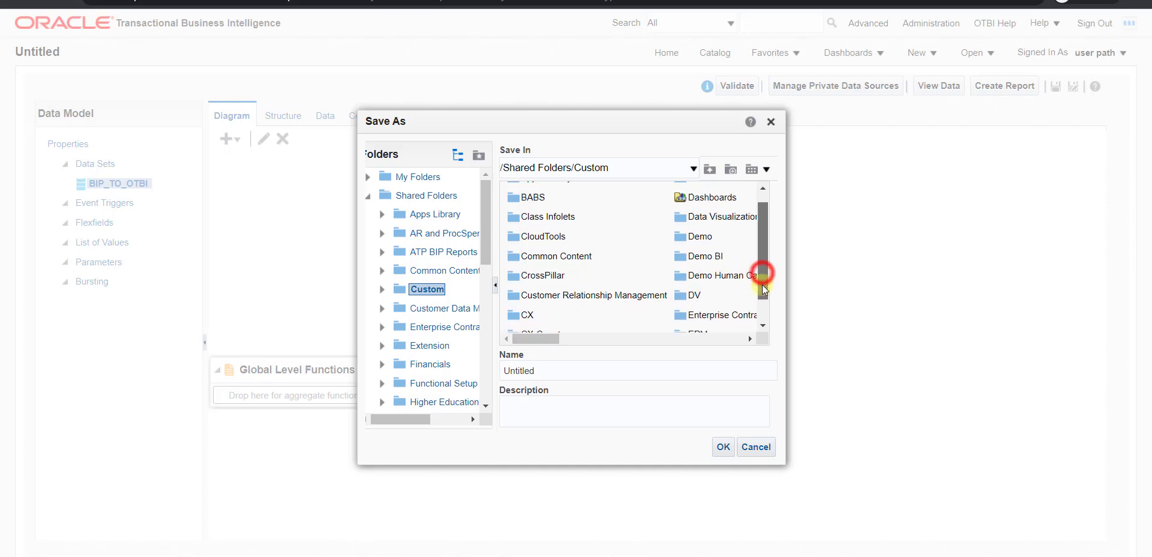
pyautogui.doubleClick(541, 275)
pyautogui.click(506, 369)
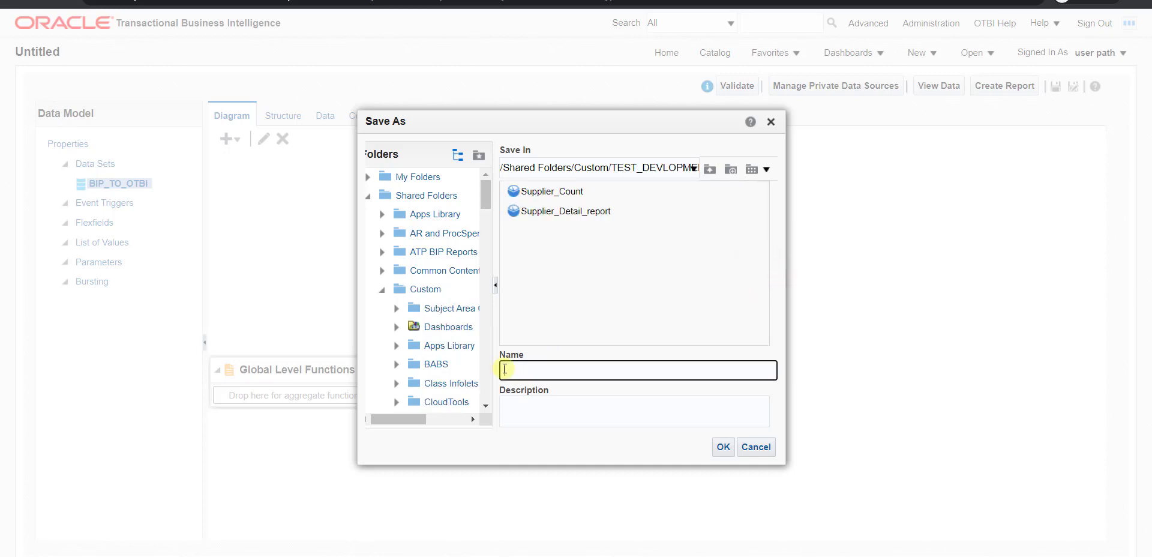
# Step: Name the data model Supplier_BIP_REPORT, copy the name into Description, and save
pyautogui.write('Supplier_BIP_REPORT')
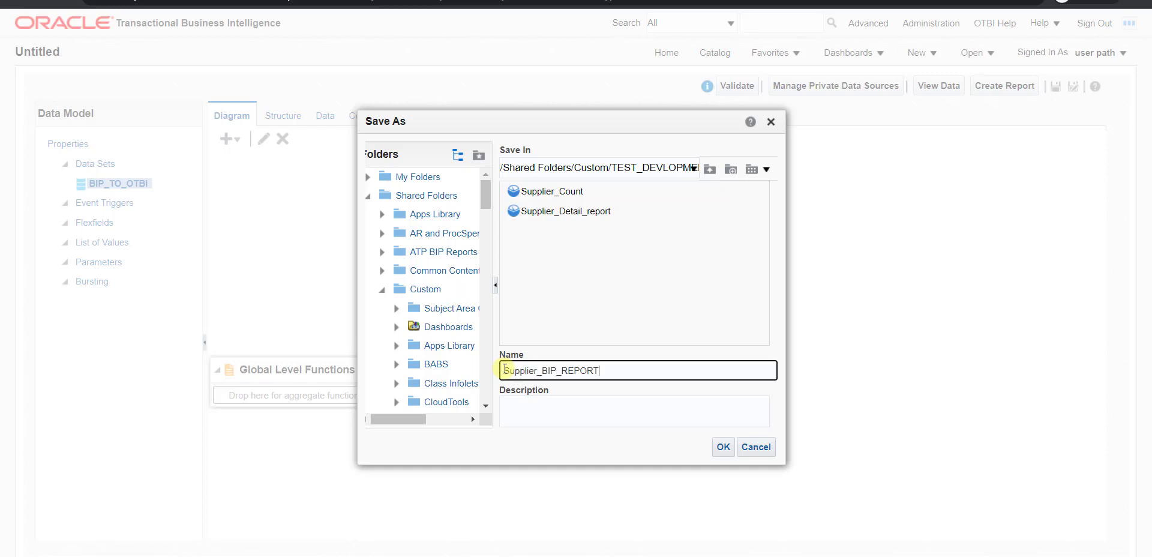
pyautogui.moveTo(602, 369); pyautogui.dragTo(474, 378)
pyautogui.hotkey('ctrl', 'c')
pyautogui.click(543, 416)
pyautogui.hotkey('ctrl', 'v')
pyautogui.click(726, 449)
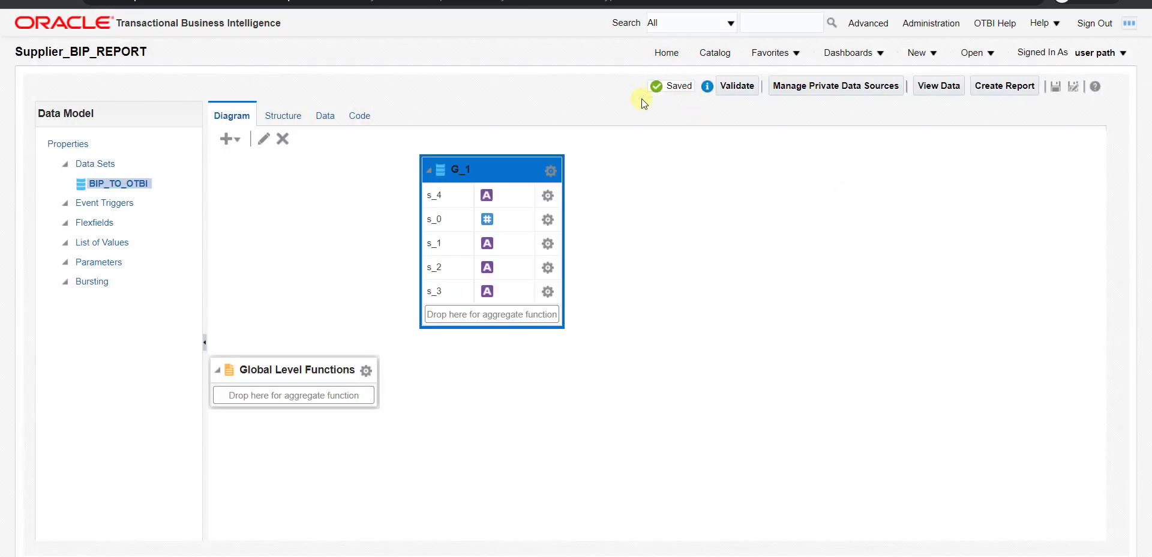
# Step: Preview the data set rows on the Data tab and save them as sample data
pyautogui.click(324, 116)
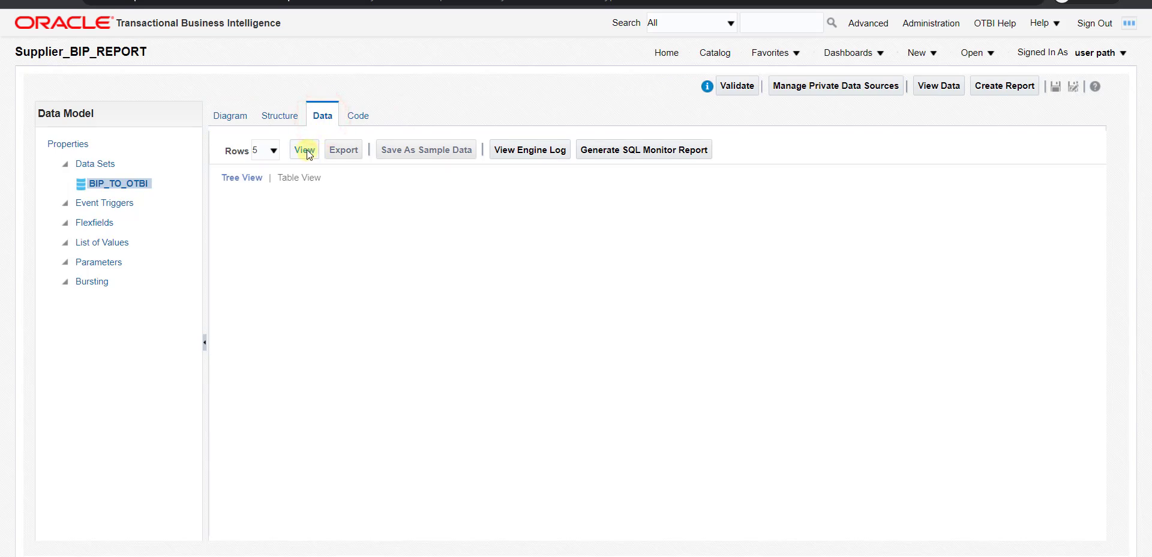
pyautogui.click(305, 150)
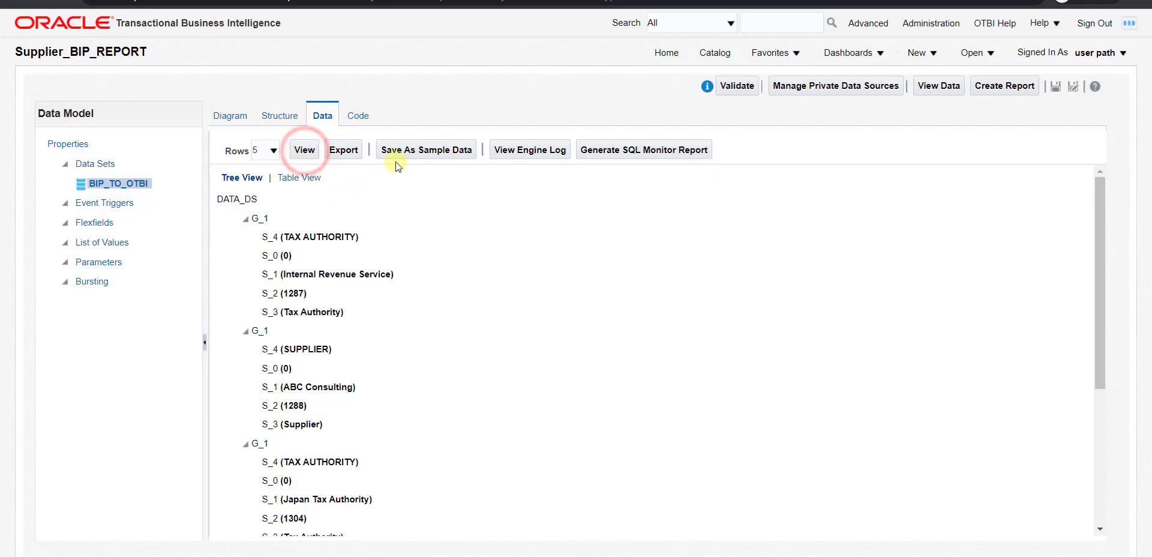
pyautogui.click(398, 152)
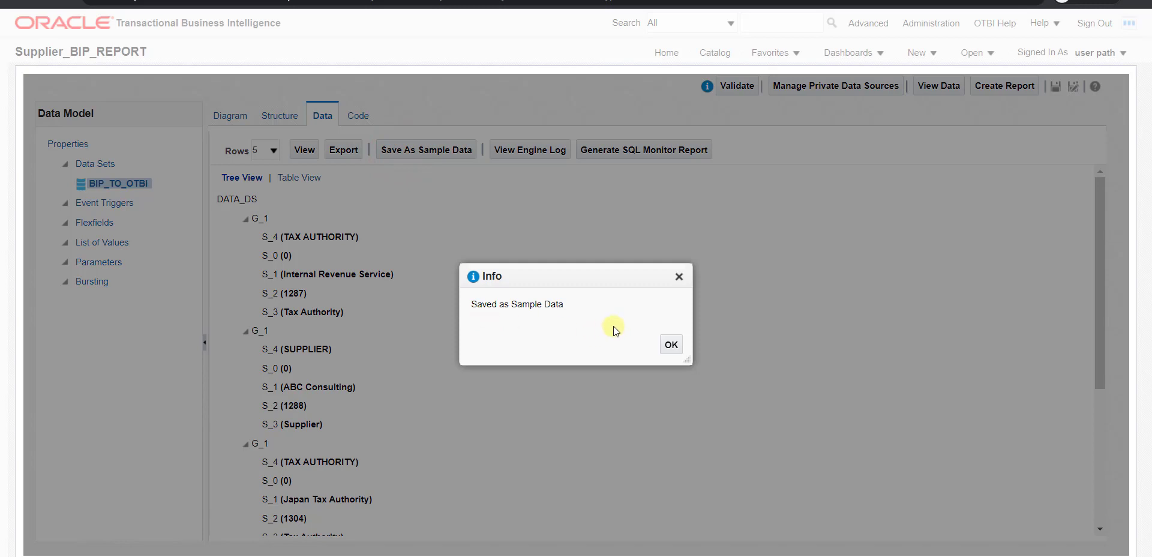
pyautogui.click(671, 344)
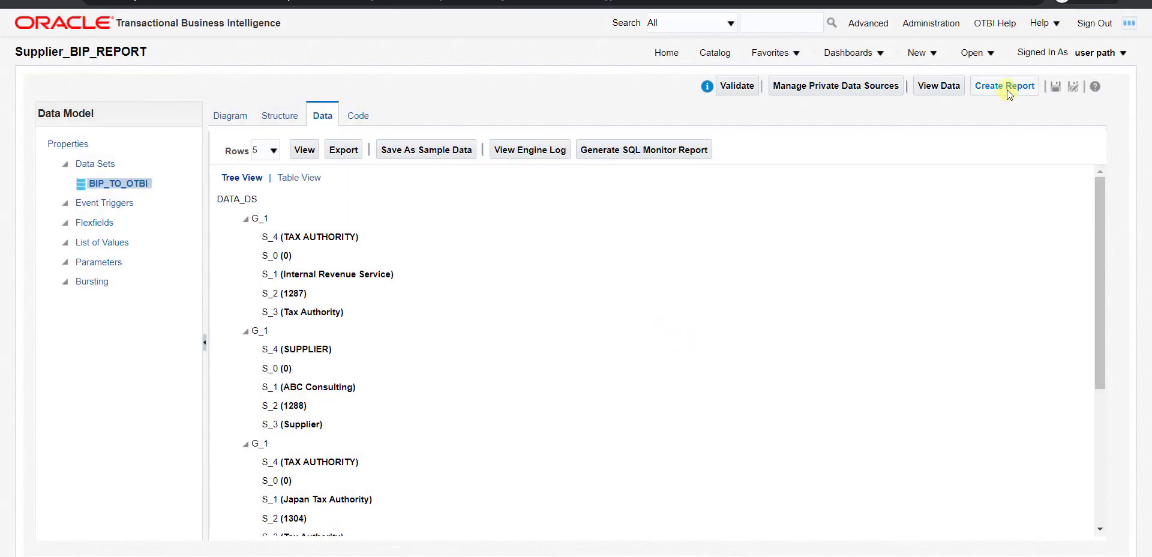
# Step: Create a new report from the data model, cancelling the guided report wizard
pyautogui.click(1004, 89)
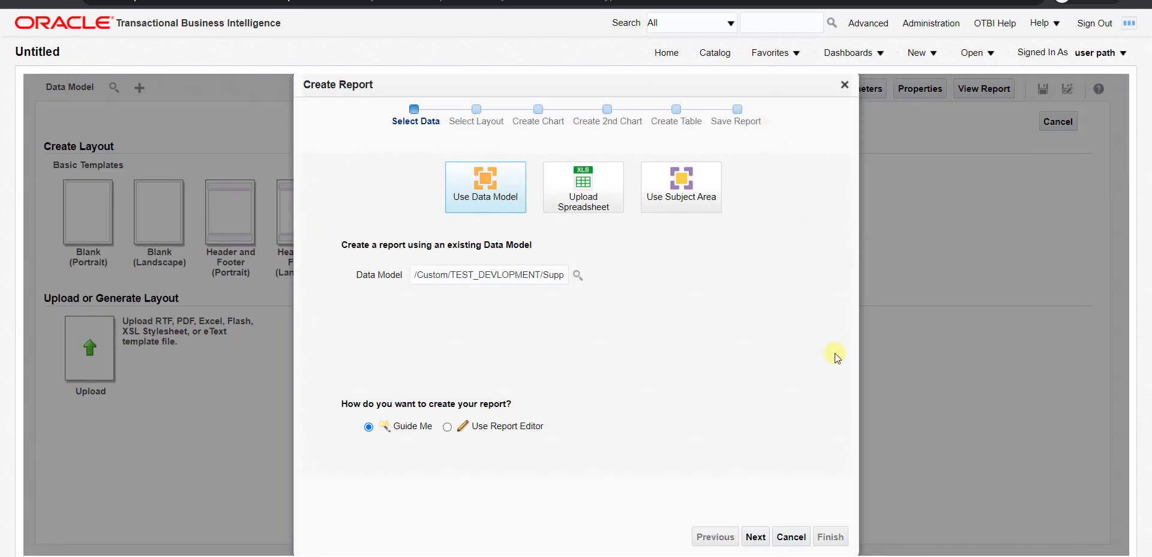
pyautogui.click(791, 537)
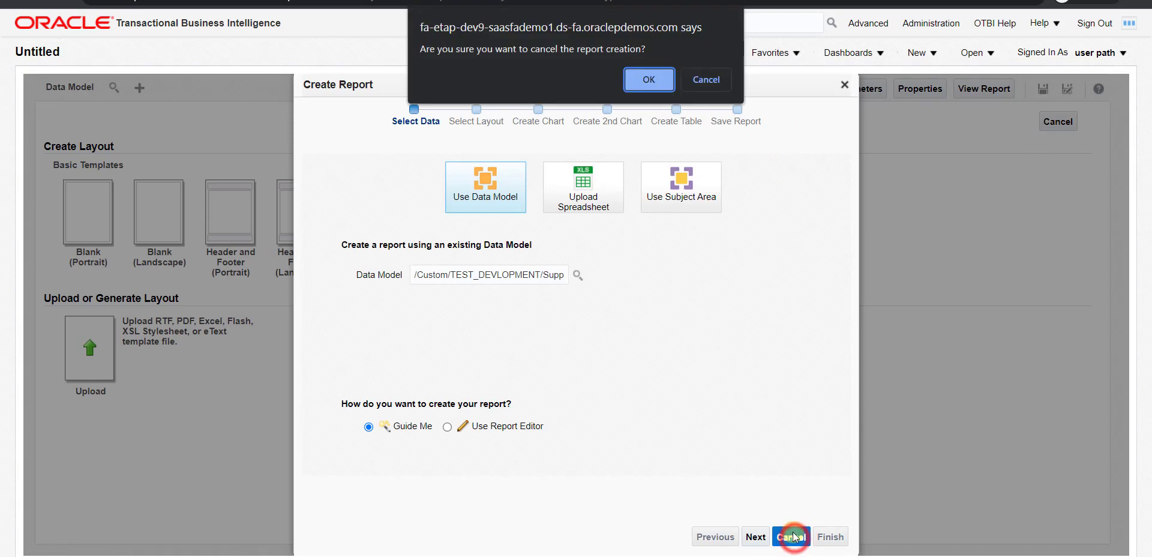
pyautogui.click(651, 79)
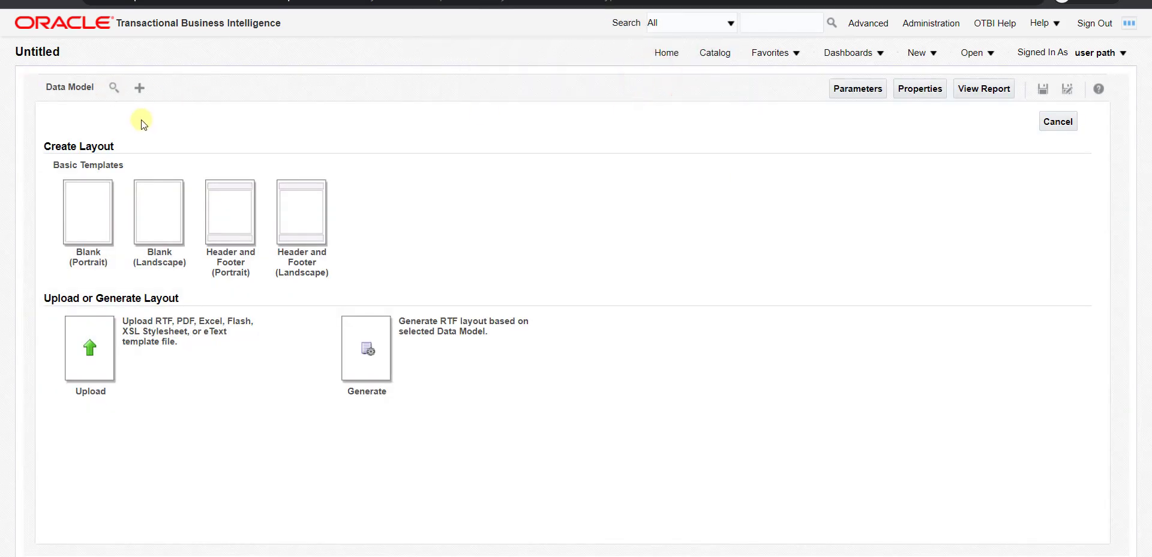
# Step: Select Supplier_BIP_REPORT as the new report's data model
pyautogui.click(114, 90)
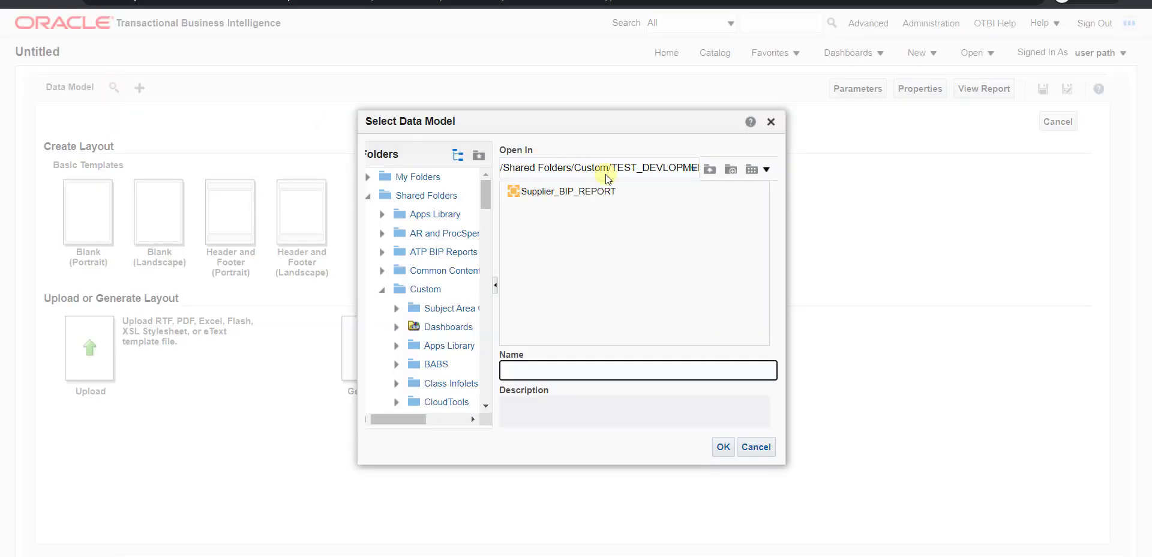
pyautogui.click(542, 193)
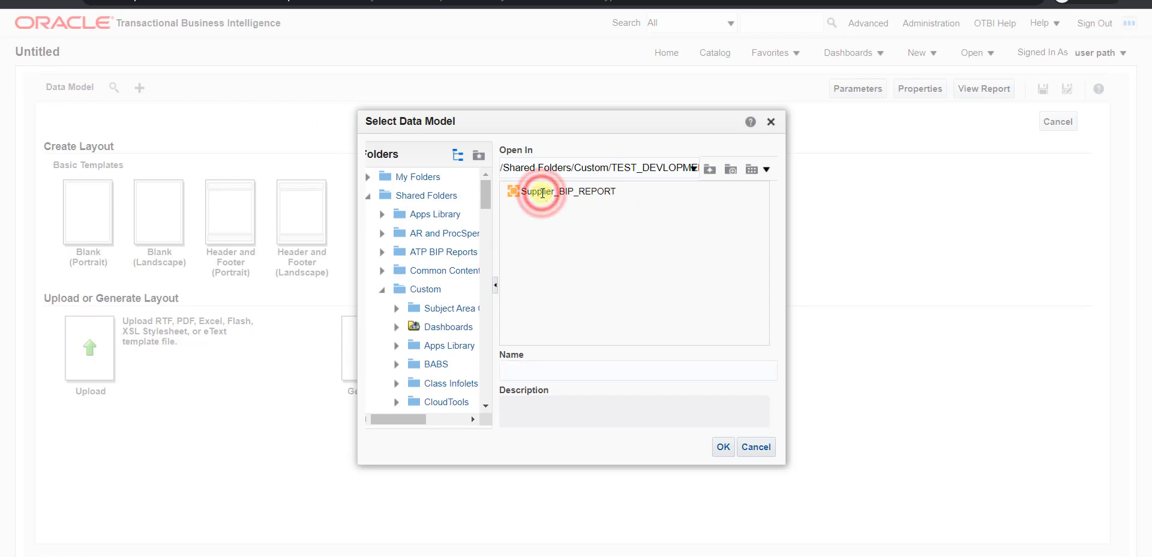
pyautogui.doubleClick(542, 192)
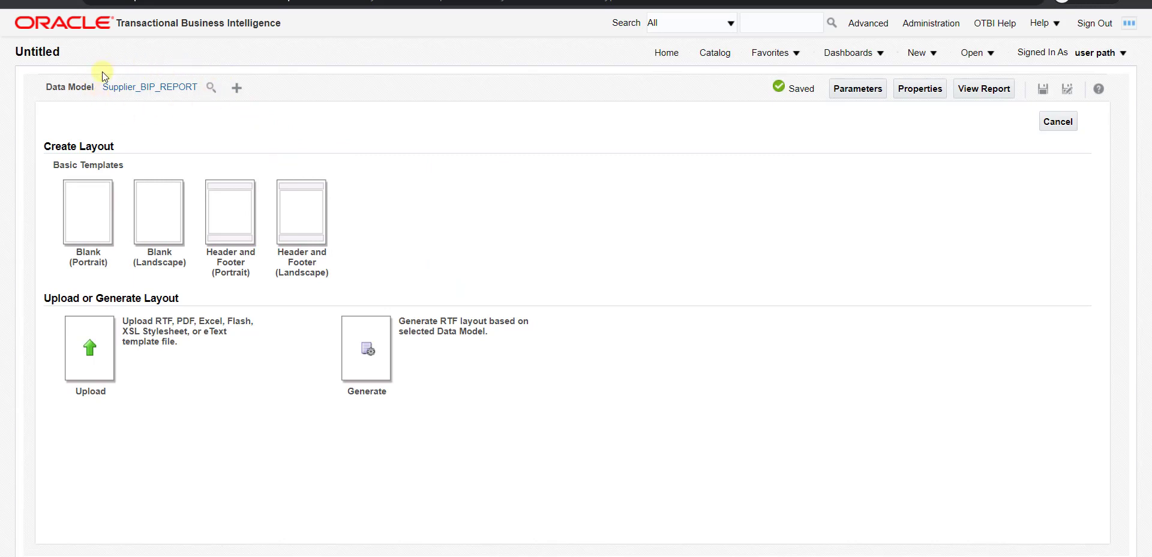
# Step: Auto-generate a layout named Supplier_BI_Template from the data model
pyautogui.click(366, 348)
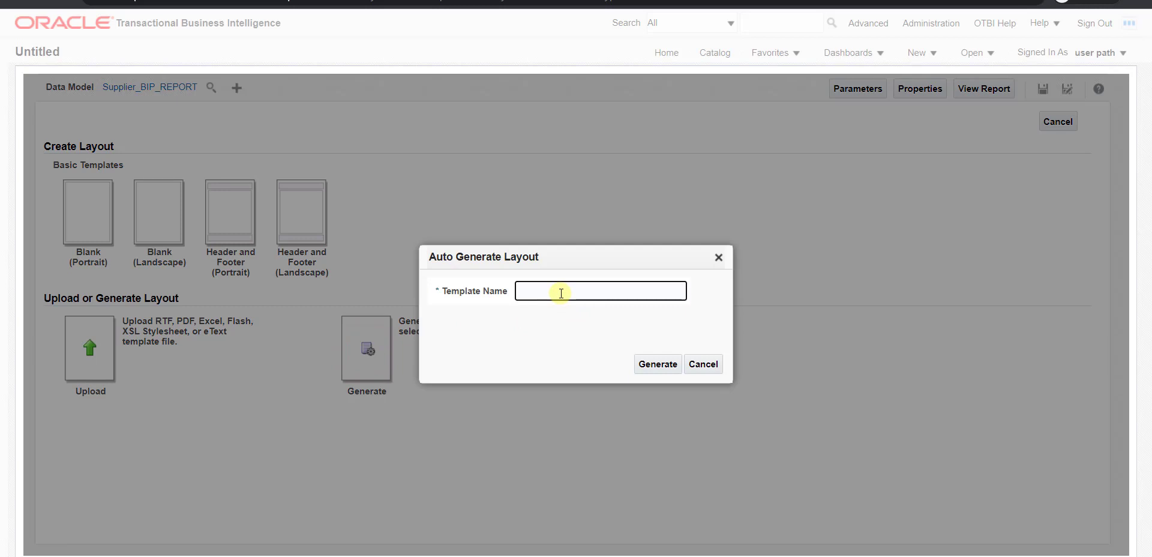
pyautogui.write('Supplier_BI_Template')
pyautogui.click(656, 369)
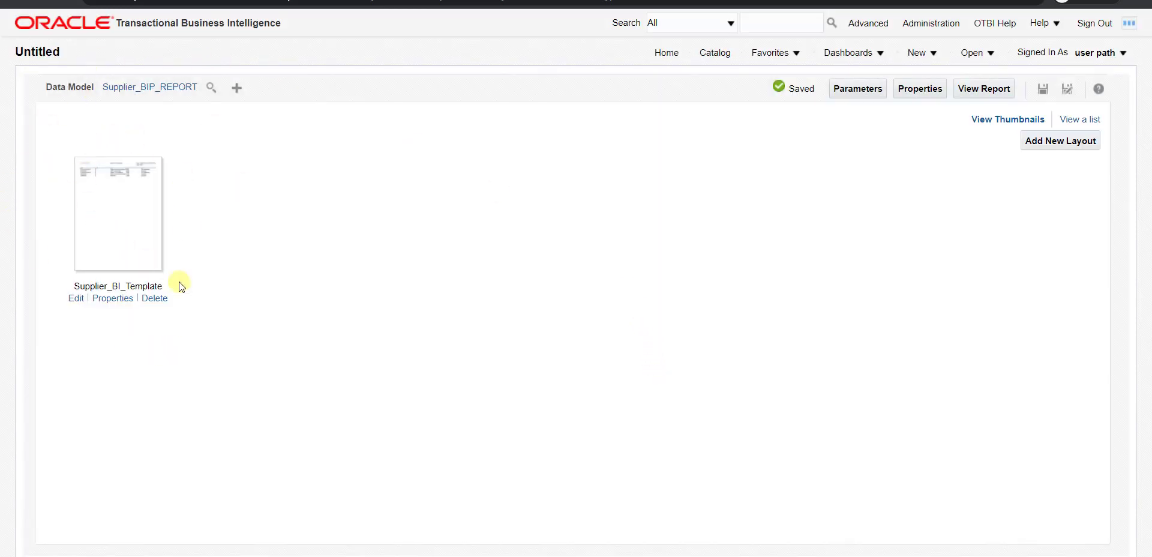
# Step: Save the report as Supplier_BIP_Rpt in TEST_DEVLOPMENT, pasting the name as its description
pyautogui.click(1045, 90)
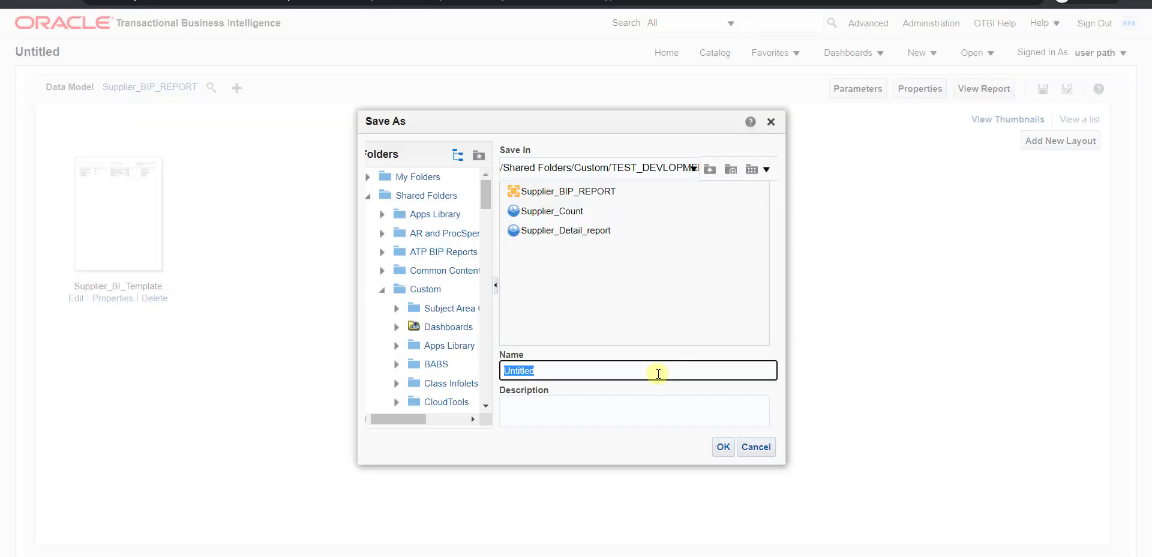
pyautogui.write('Supplier_BIP_R')
pyautogui.click(603, 371)
pyautogui.doubleClick(603, 370)
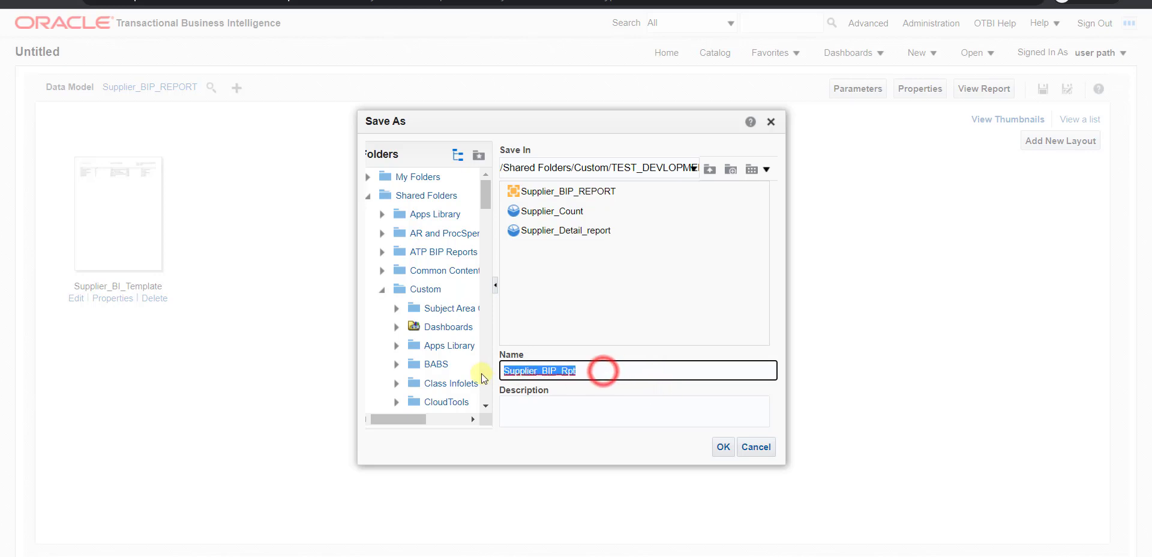
pyautogui.click(583, 416)
pyautogui.hotkey('ctrl', 'v')
pyautogui.click(723, 447)
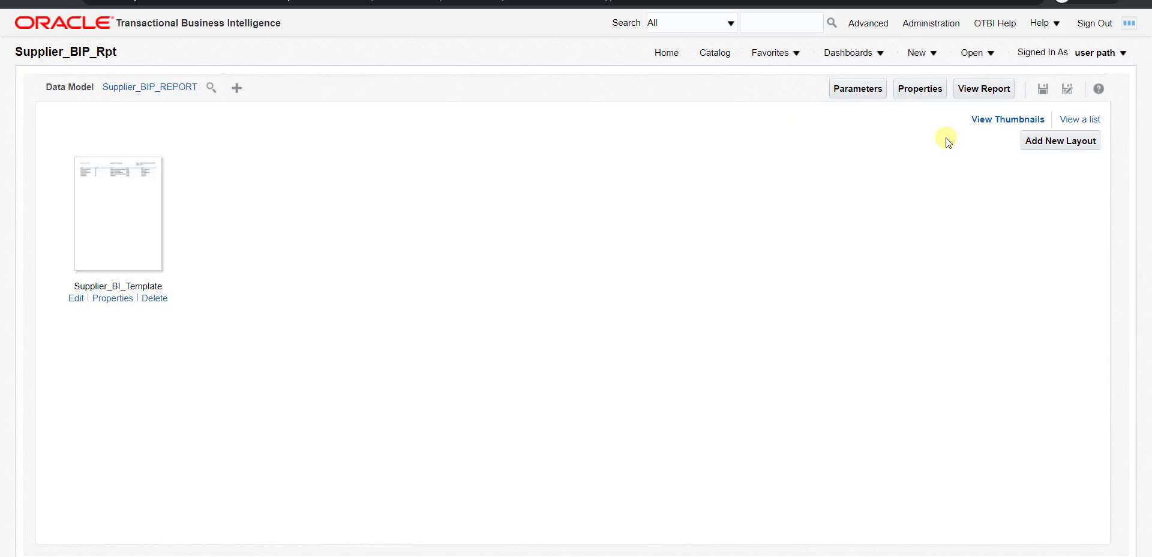
# Step: Run the report to display the supplier table with columns s_4, s_0, s_1, s_2, s_3
pyautogui.click(981, 89)
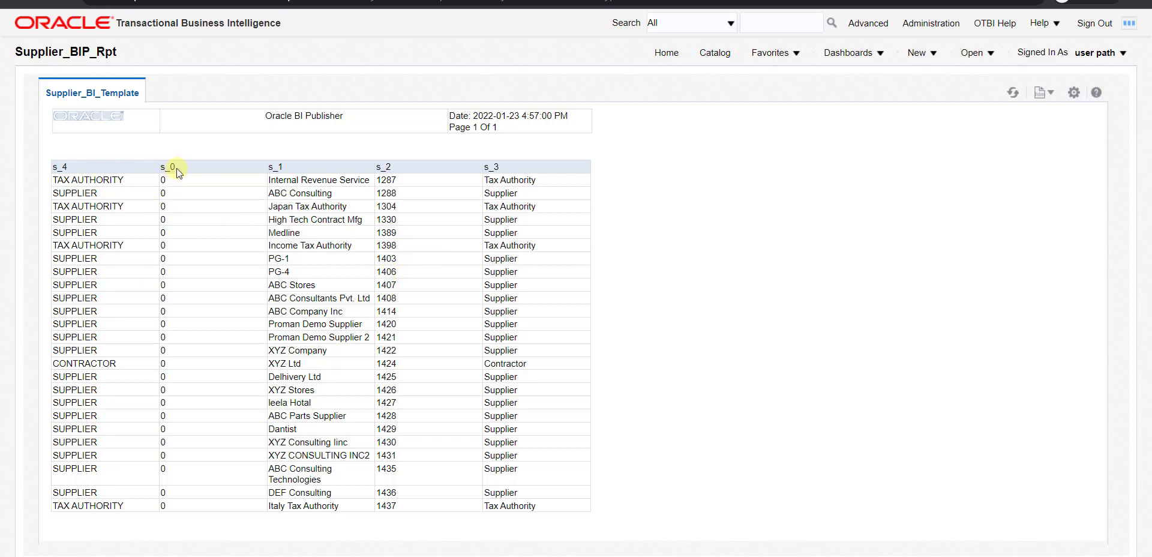
pyautogui.moveTo(177, 168); pyautogui.dragTo(162, 167)
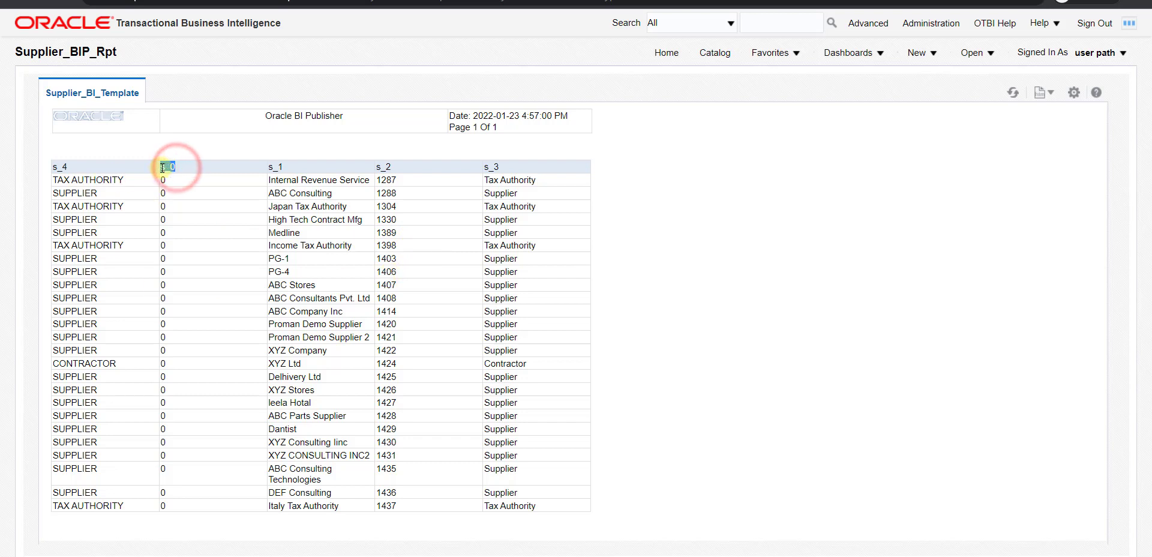